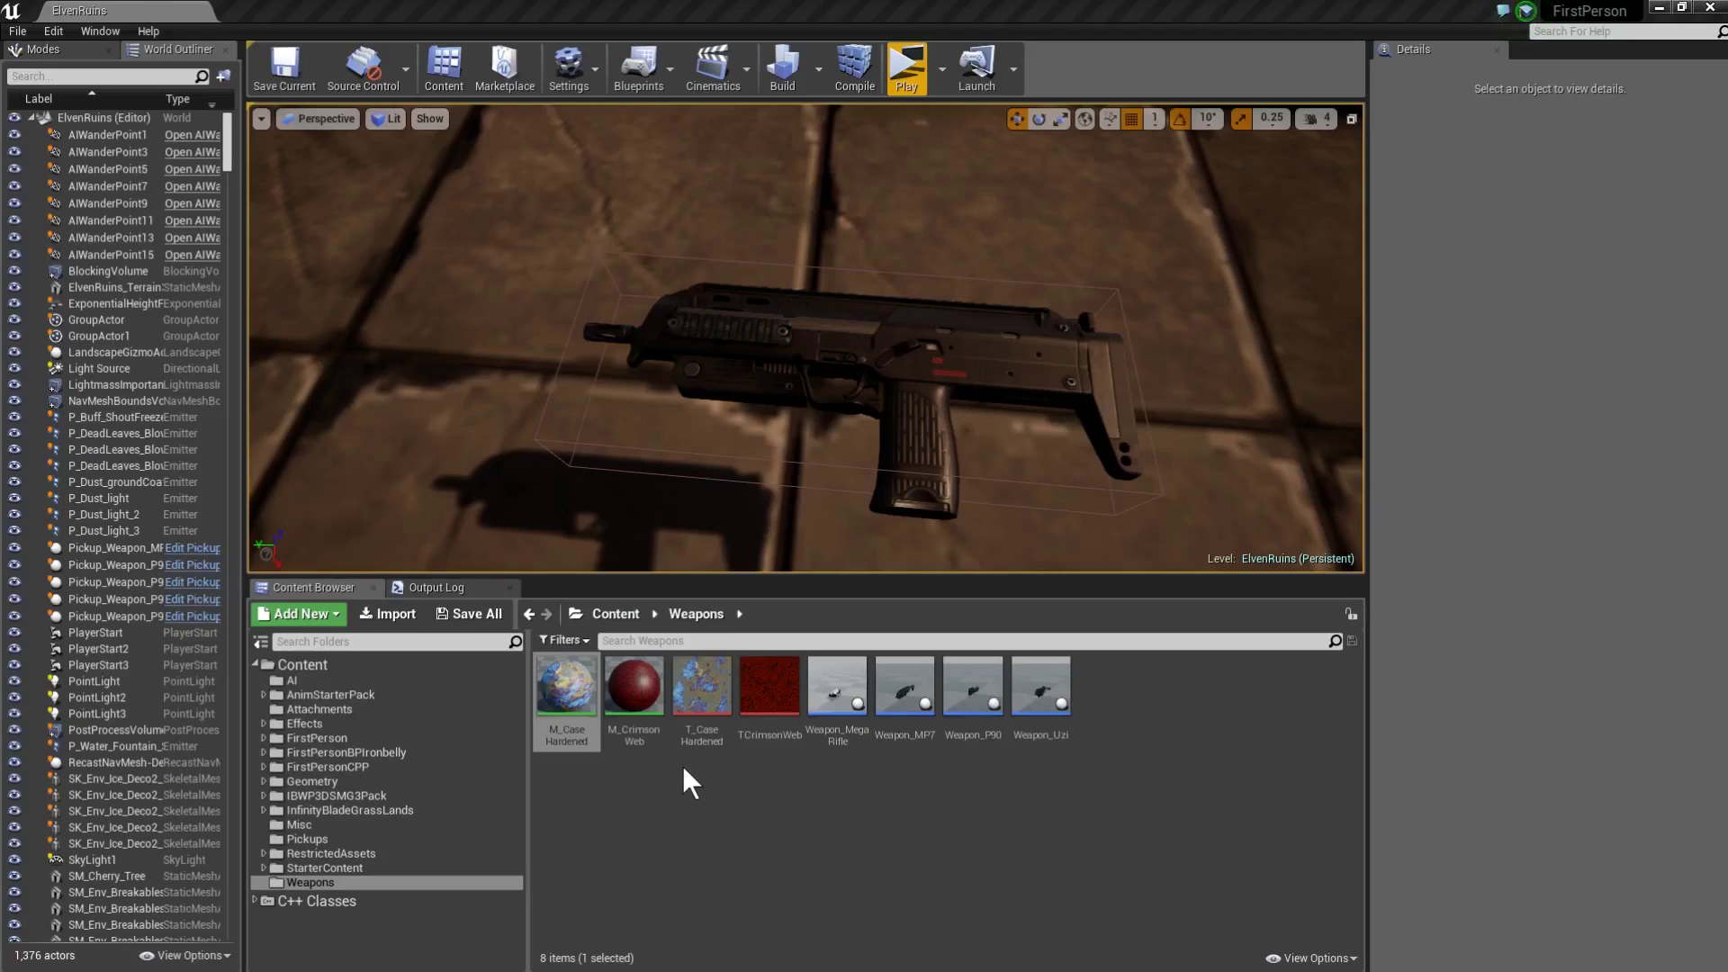
# Inspect the T_CaseHardened texture, then open the M_CaseHardened material for editing.
pyautogui.doubleClick(698, 699)
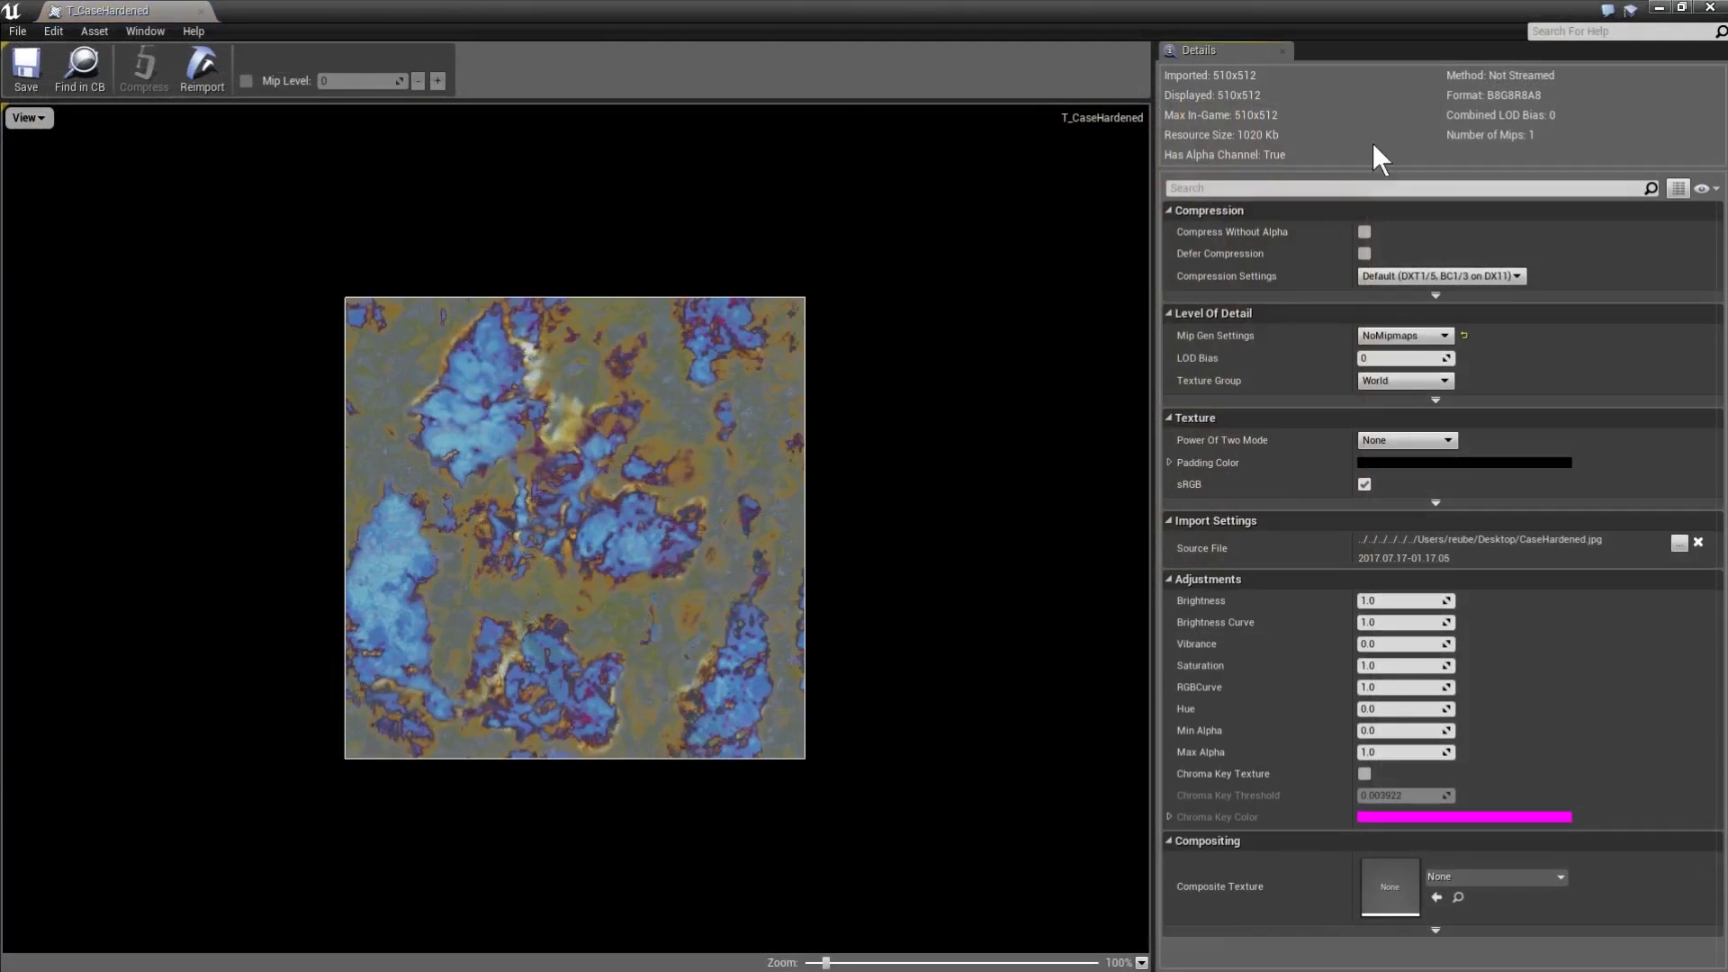
pyautogui.click(1709, 7)
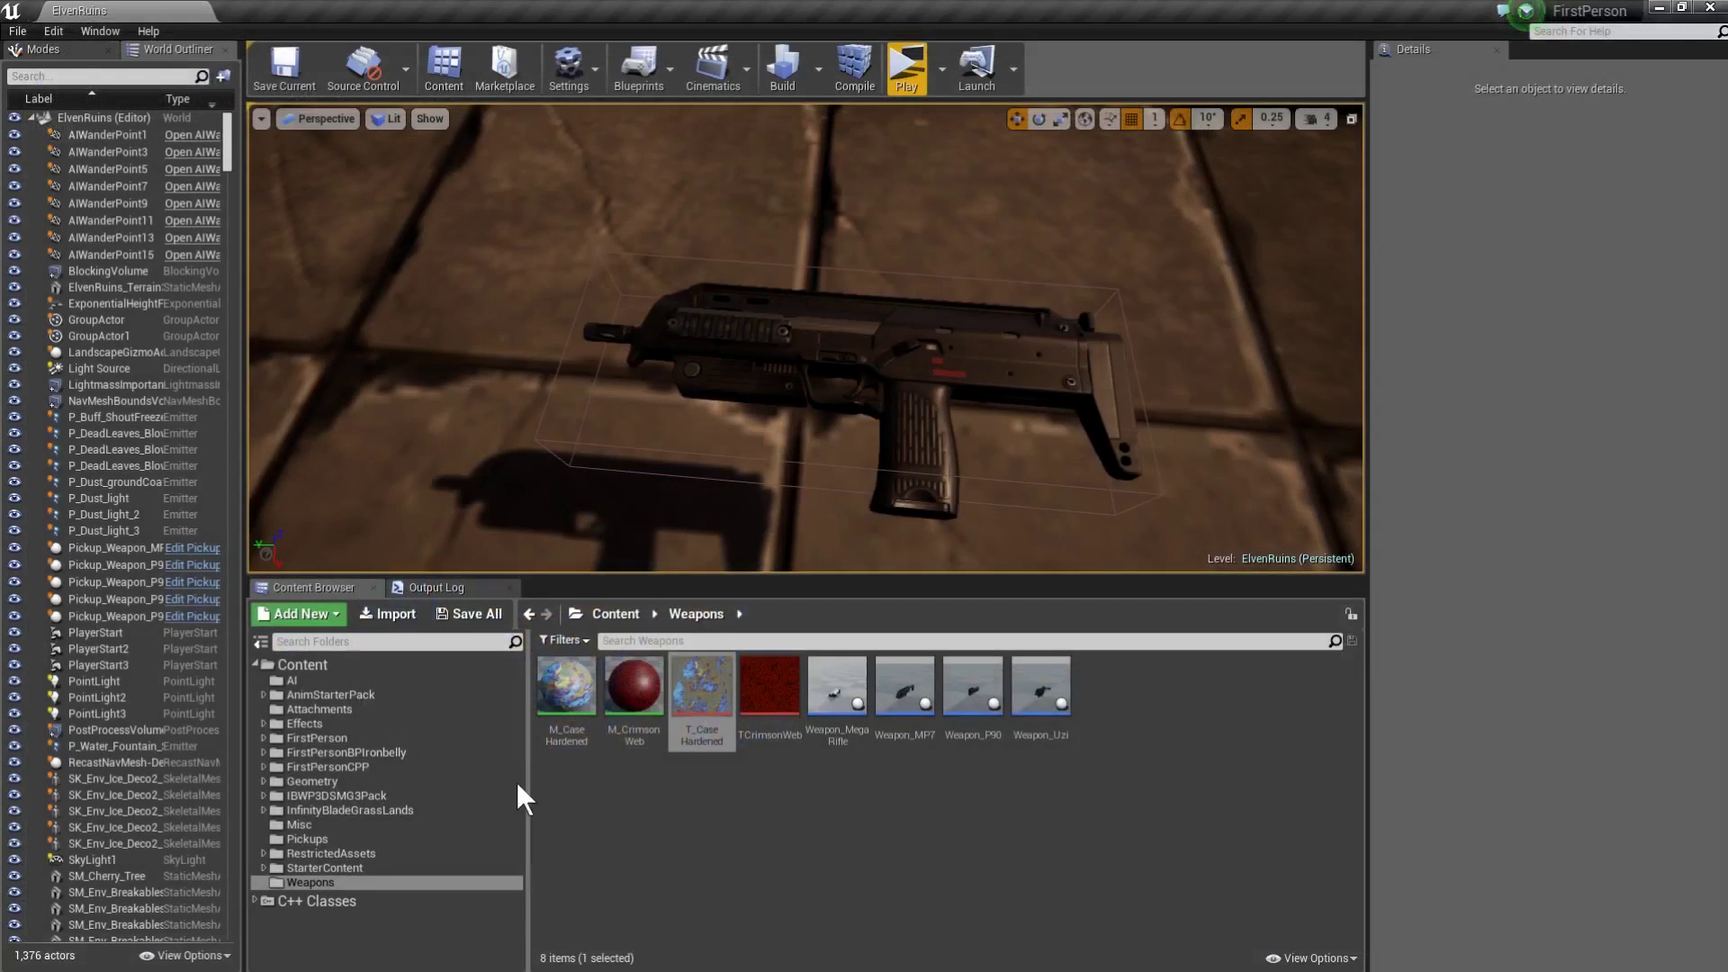
pyautogui.doubleClick(566, 686)
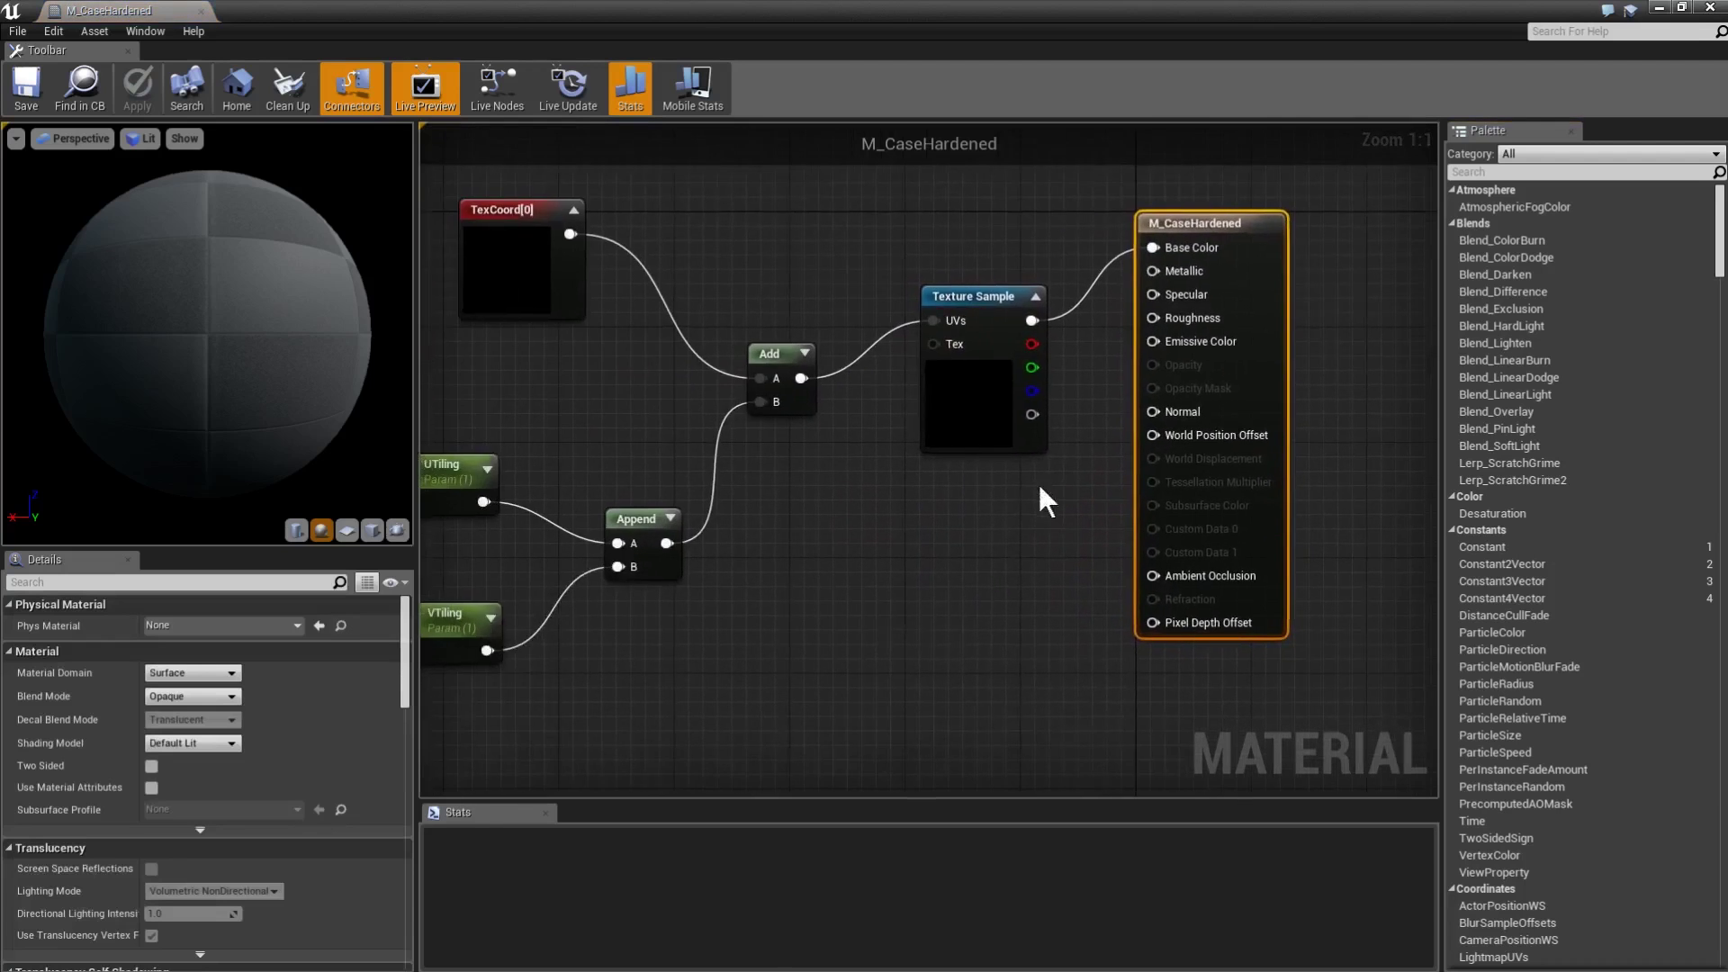
# Select the TexCoord, tiling, Append and Add nodes and preview the material on a flat plane.
pyautogui.scroll(-2, 1039, 484)
pyautogui.click(875, 532)
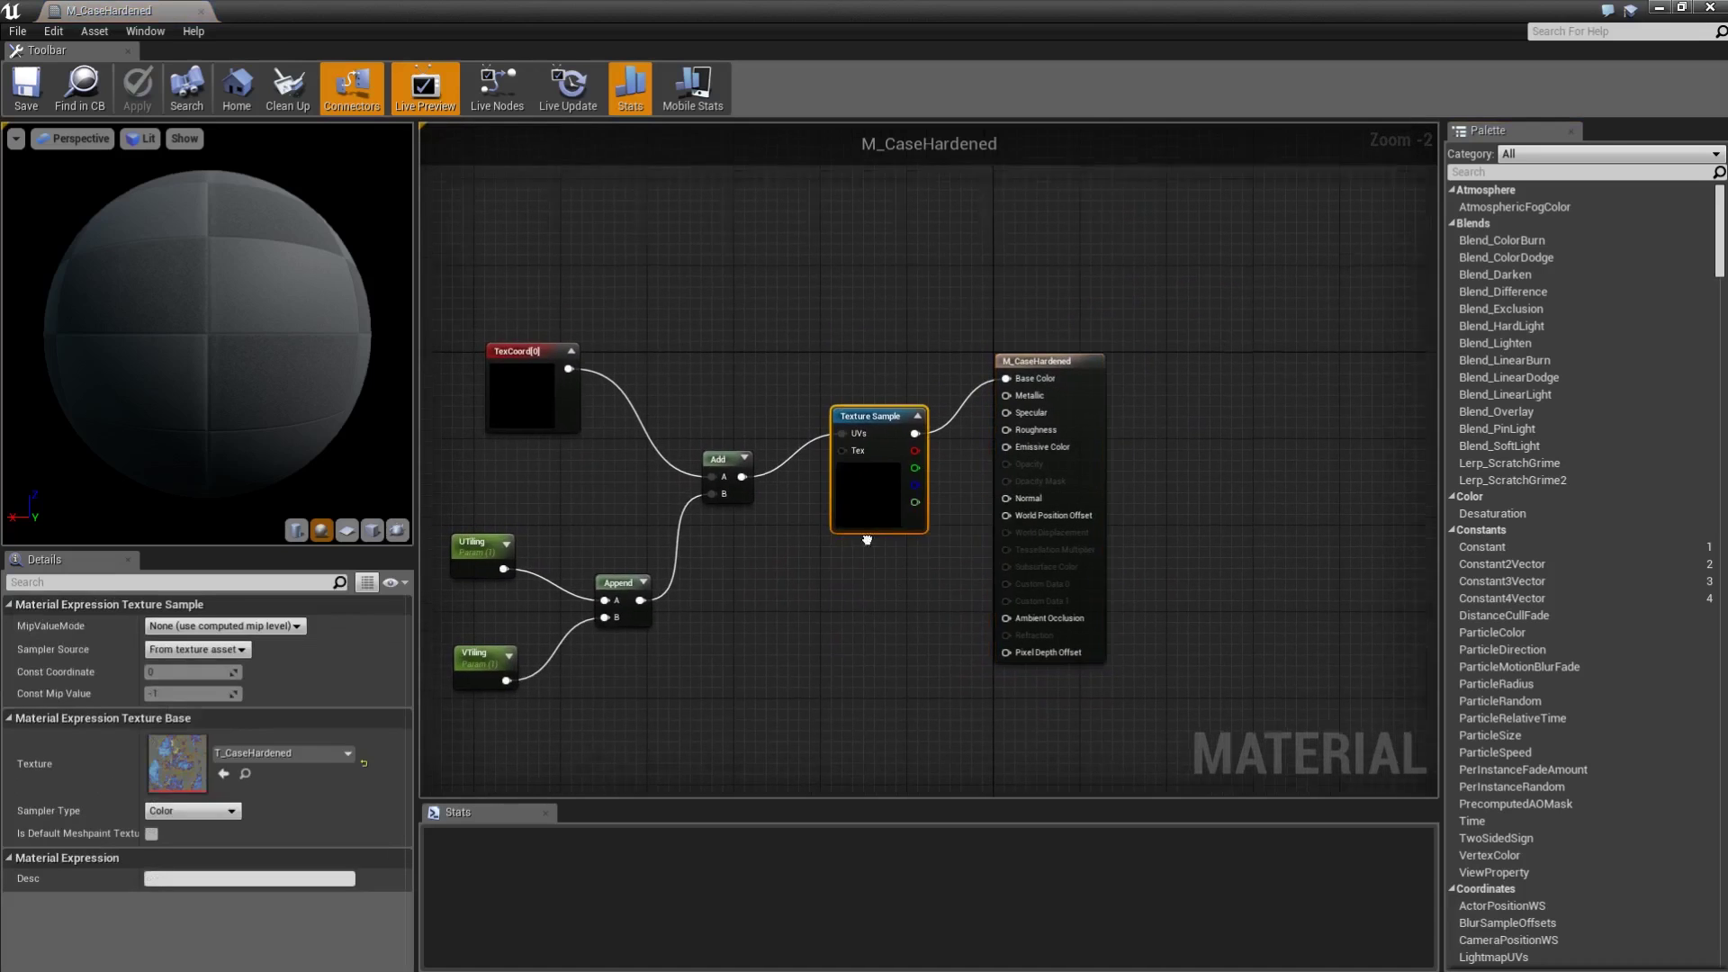
pyautogui.scroll(1, 866, 539)
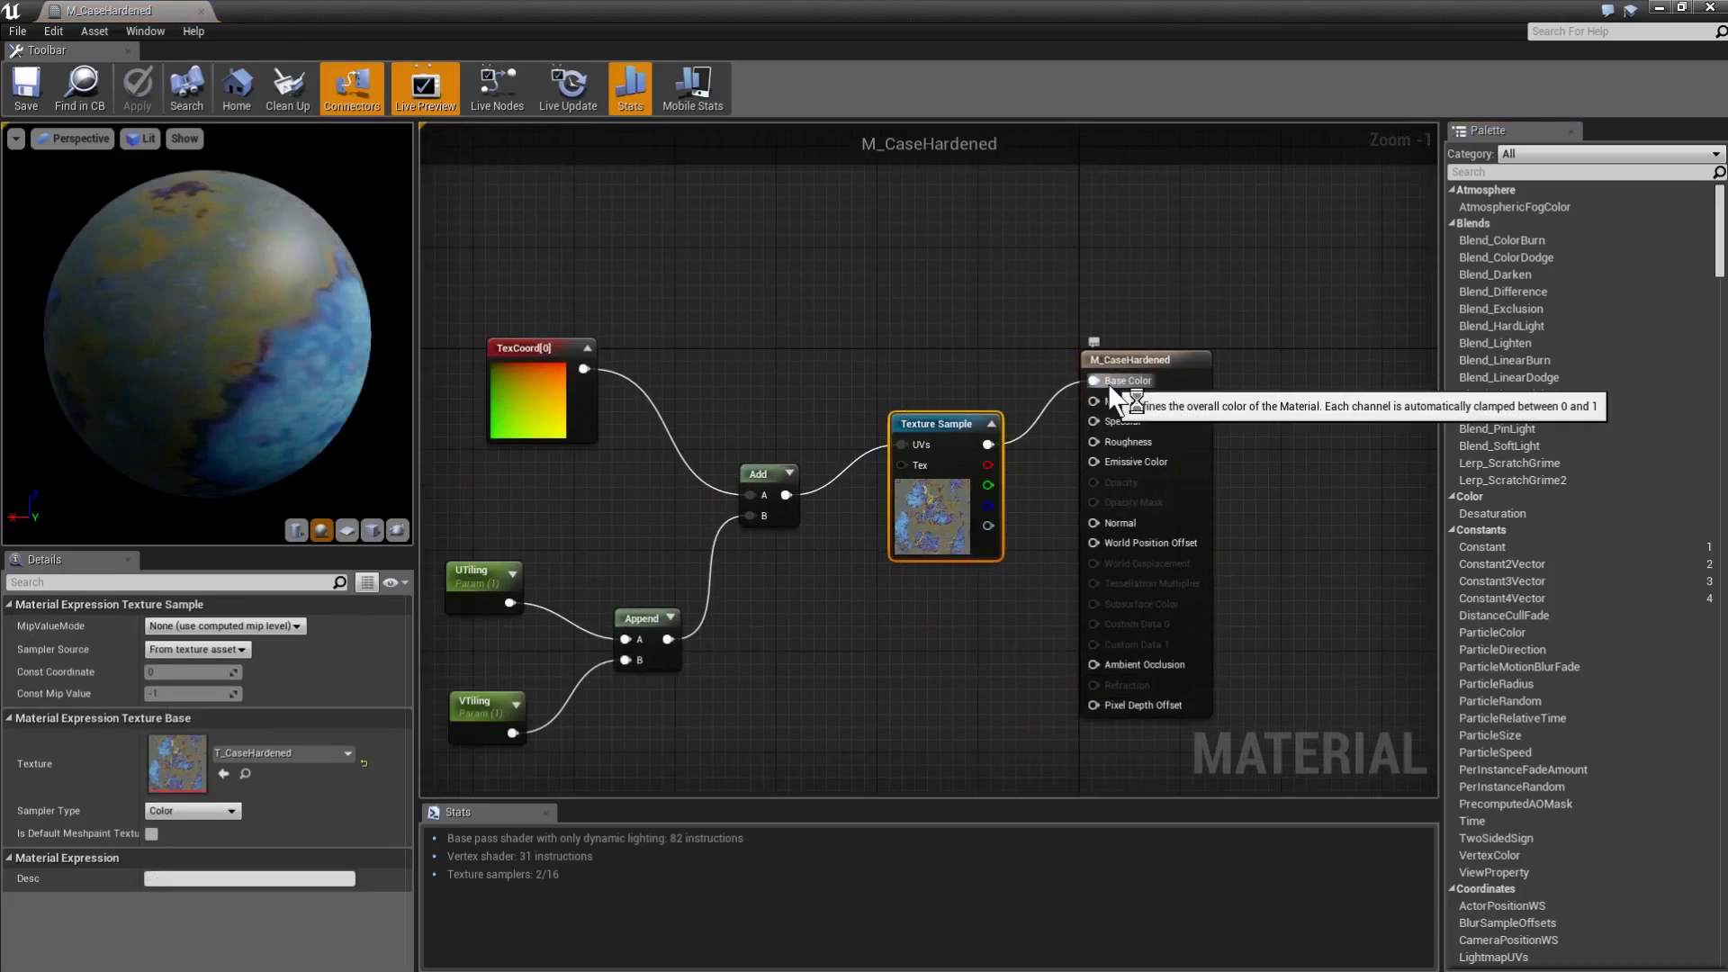
pyautogui.moveTo(793, 786); pyautogui.dragTo(996, 704, button='right')
pyautogui.moveTo(997, 705); pyautogui.dragTo(679, 263)
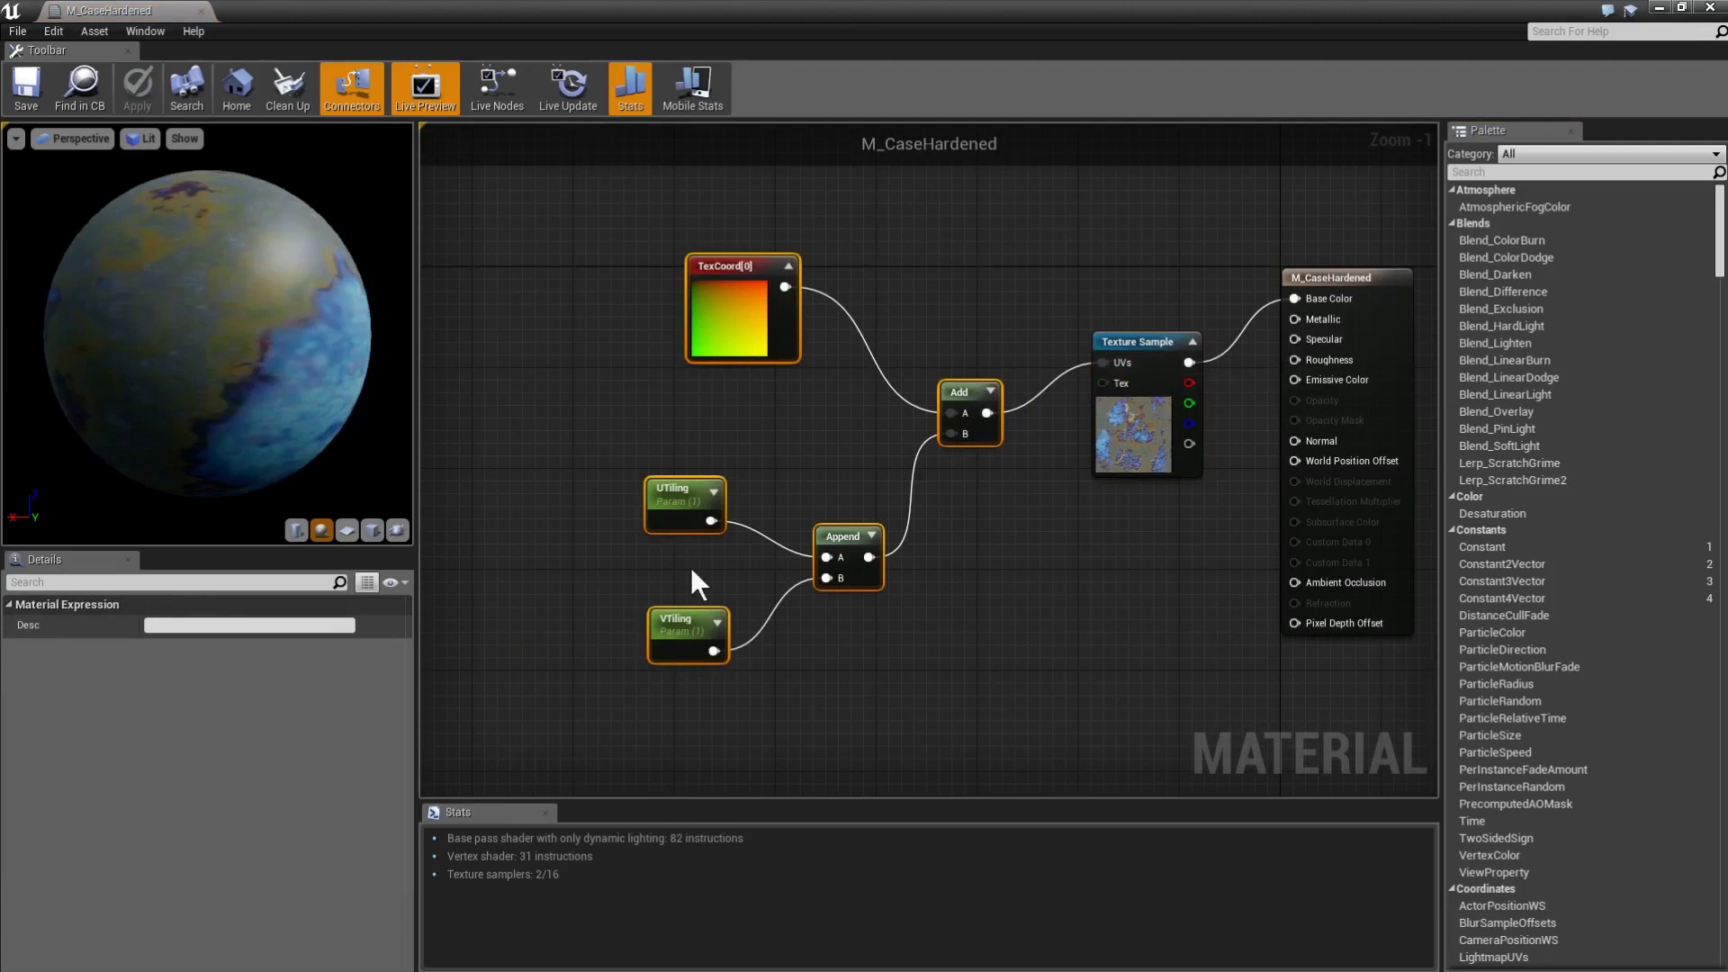
pyautogui.click(346, 530)
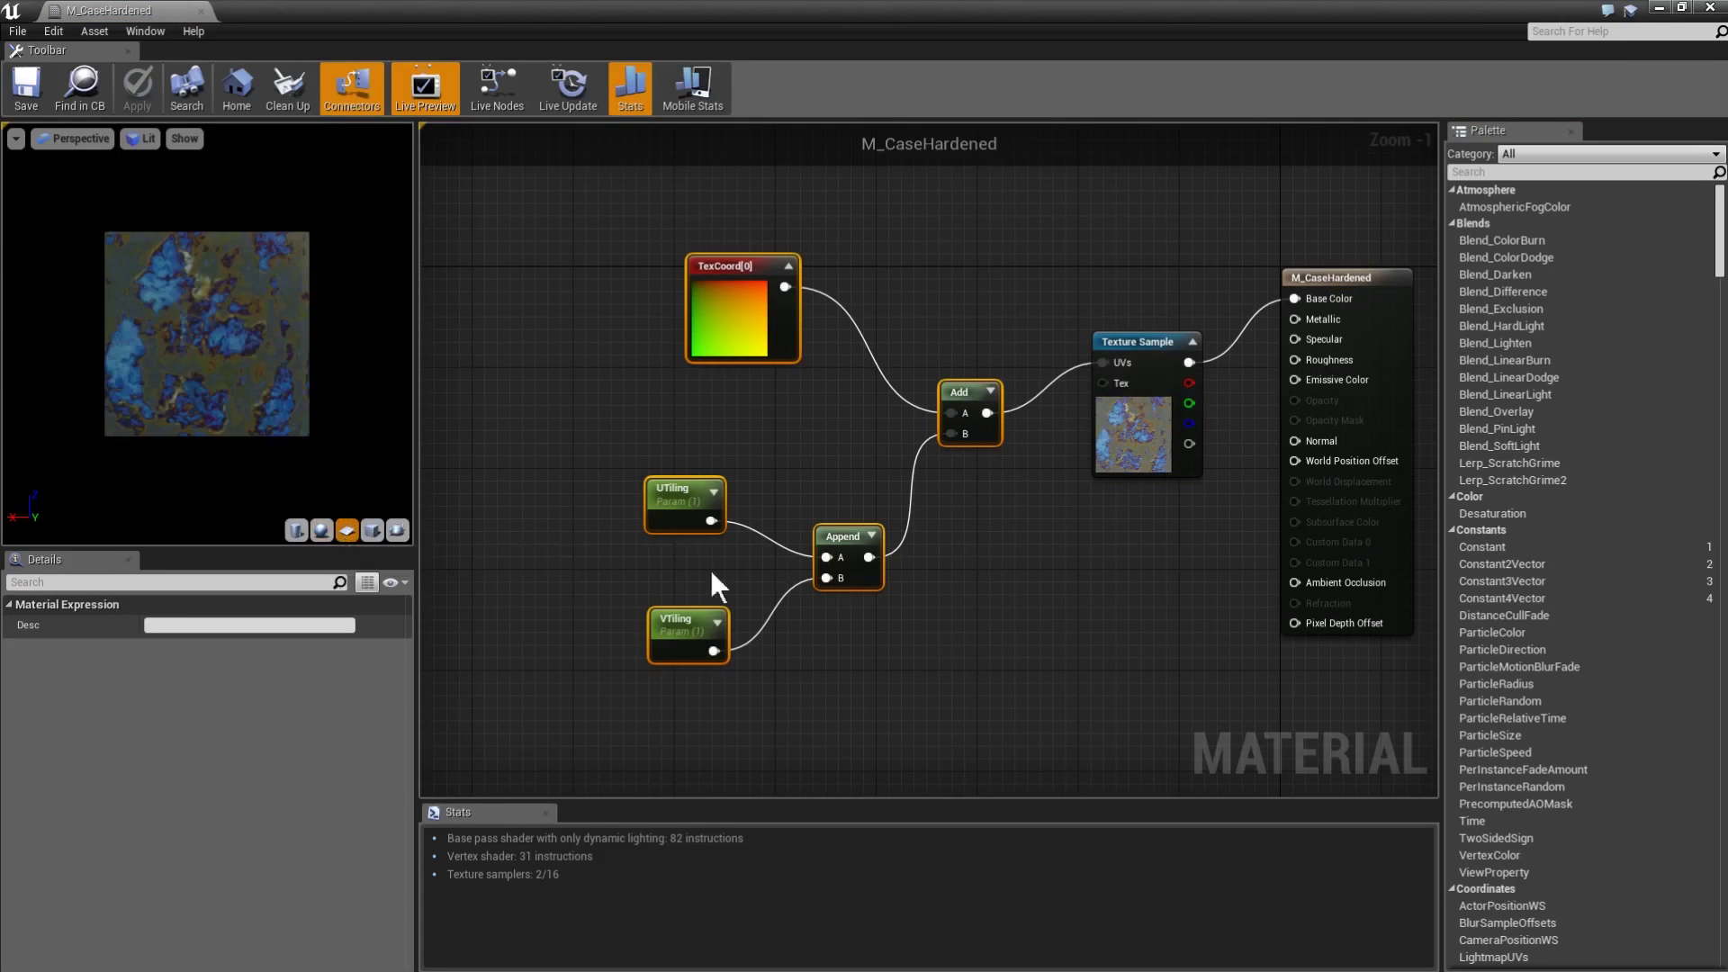
# Set the VTiling node's default value to 0.5.
pyautogui.click(684, 508)
pyautogui.click(677, 646)
pyautogui.click(684, 509)
pyautogui.click(675, 653)
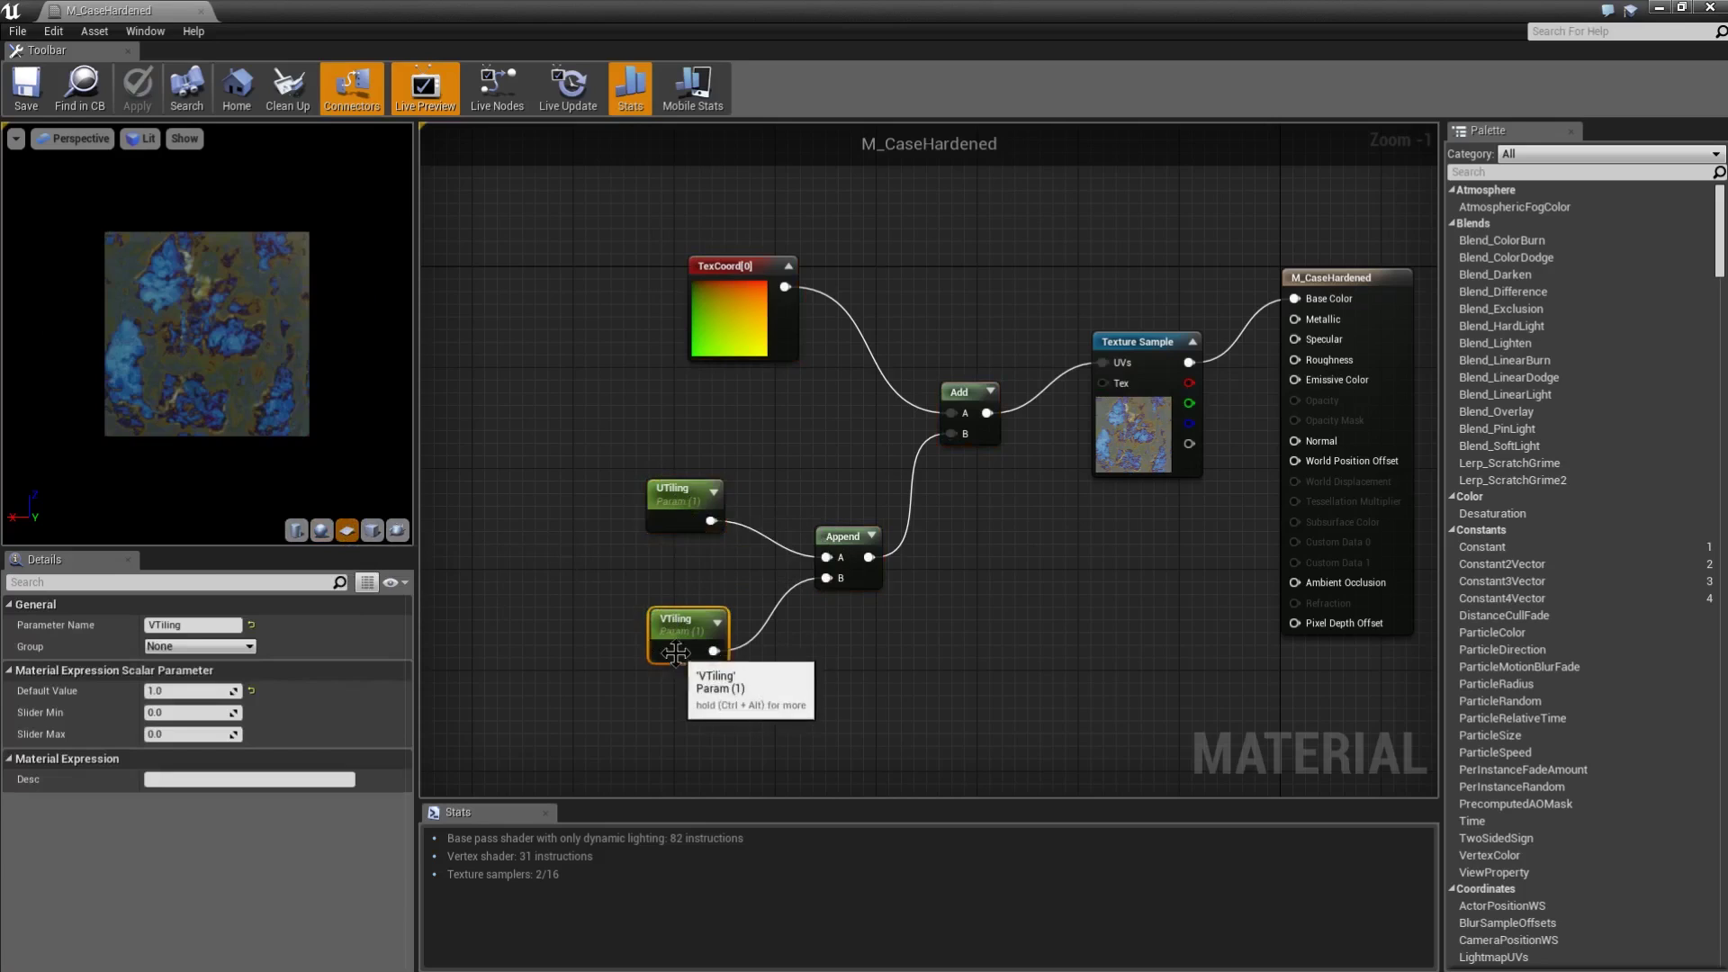
pyautogui.click(185, 690)
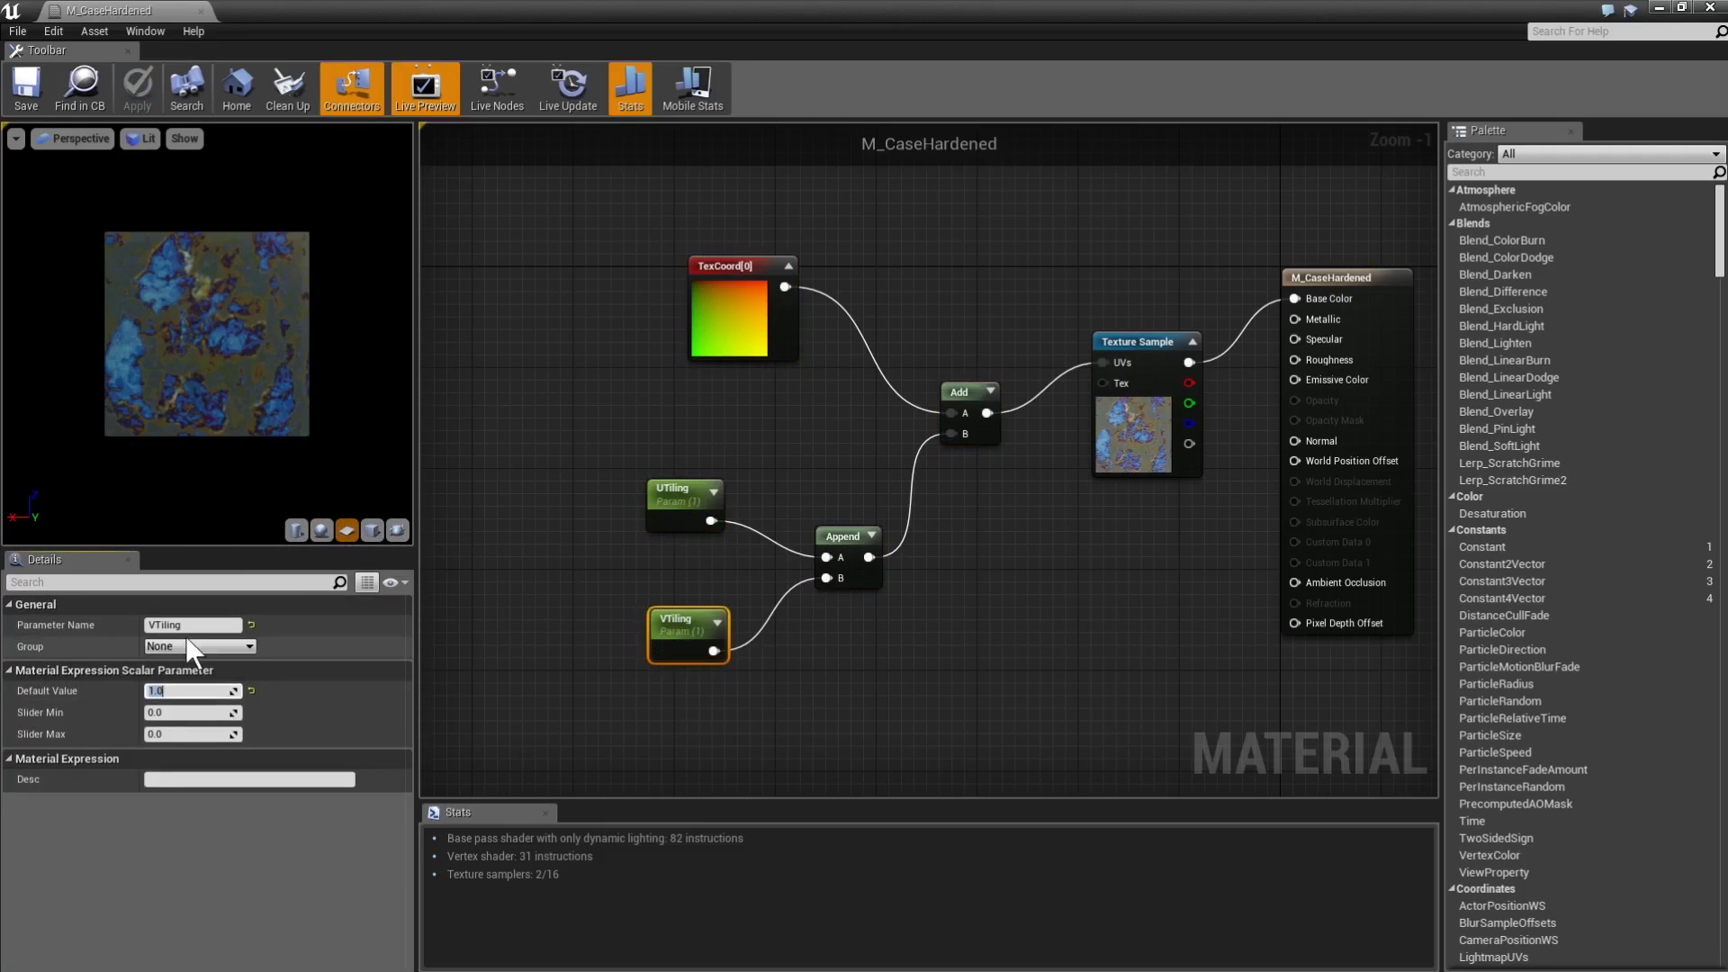
pyautogui.write('0.5')
# Rotate the preview, then select the M_CaseHardened result node and scroll through its Details.
pyautogui.moveTo(245, 380); pyautogui.dragTo(216, 370)
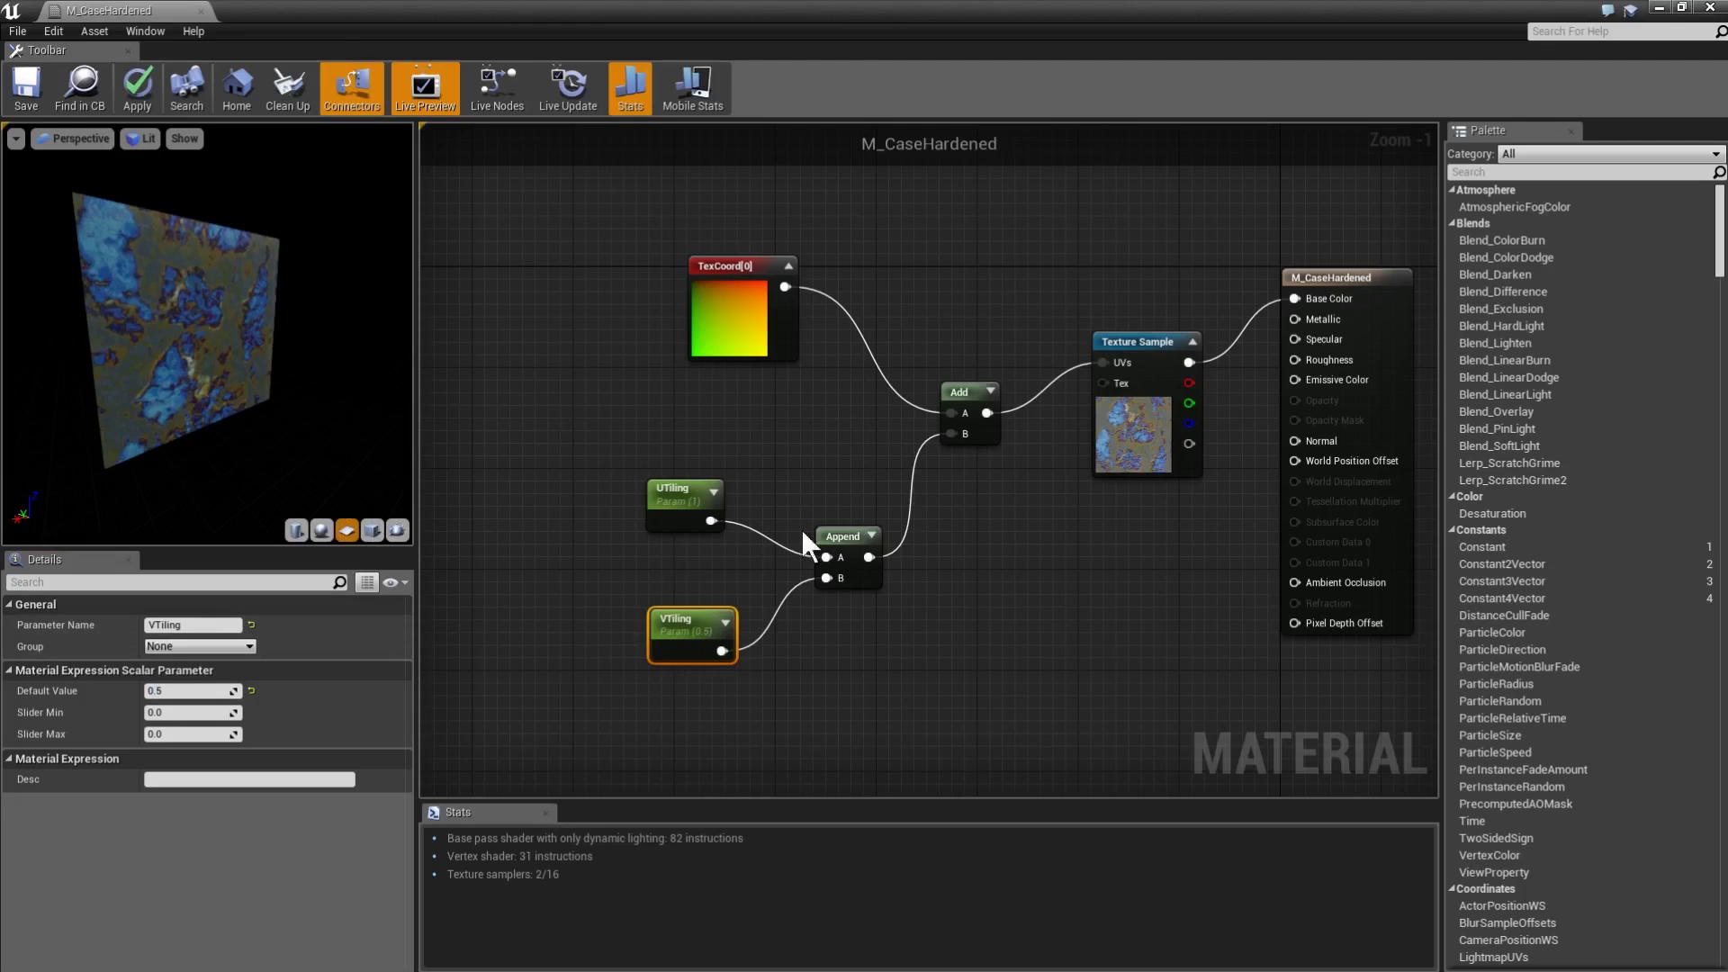
pyautogui.moveTo(1141, 475); pyautogui.dragTo(1074, 512, button='right')
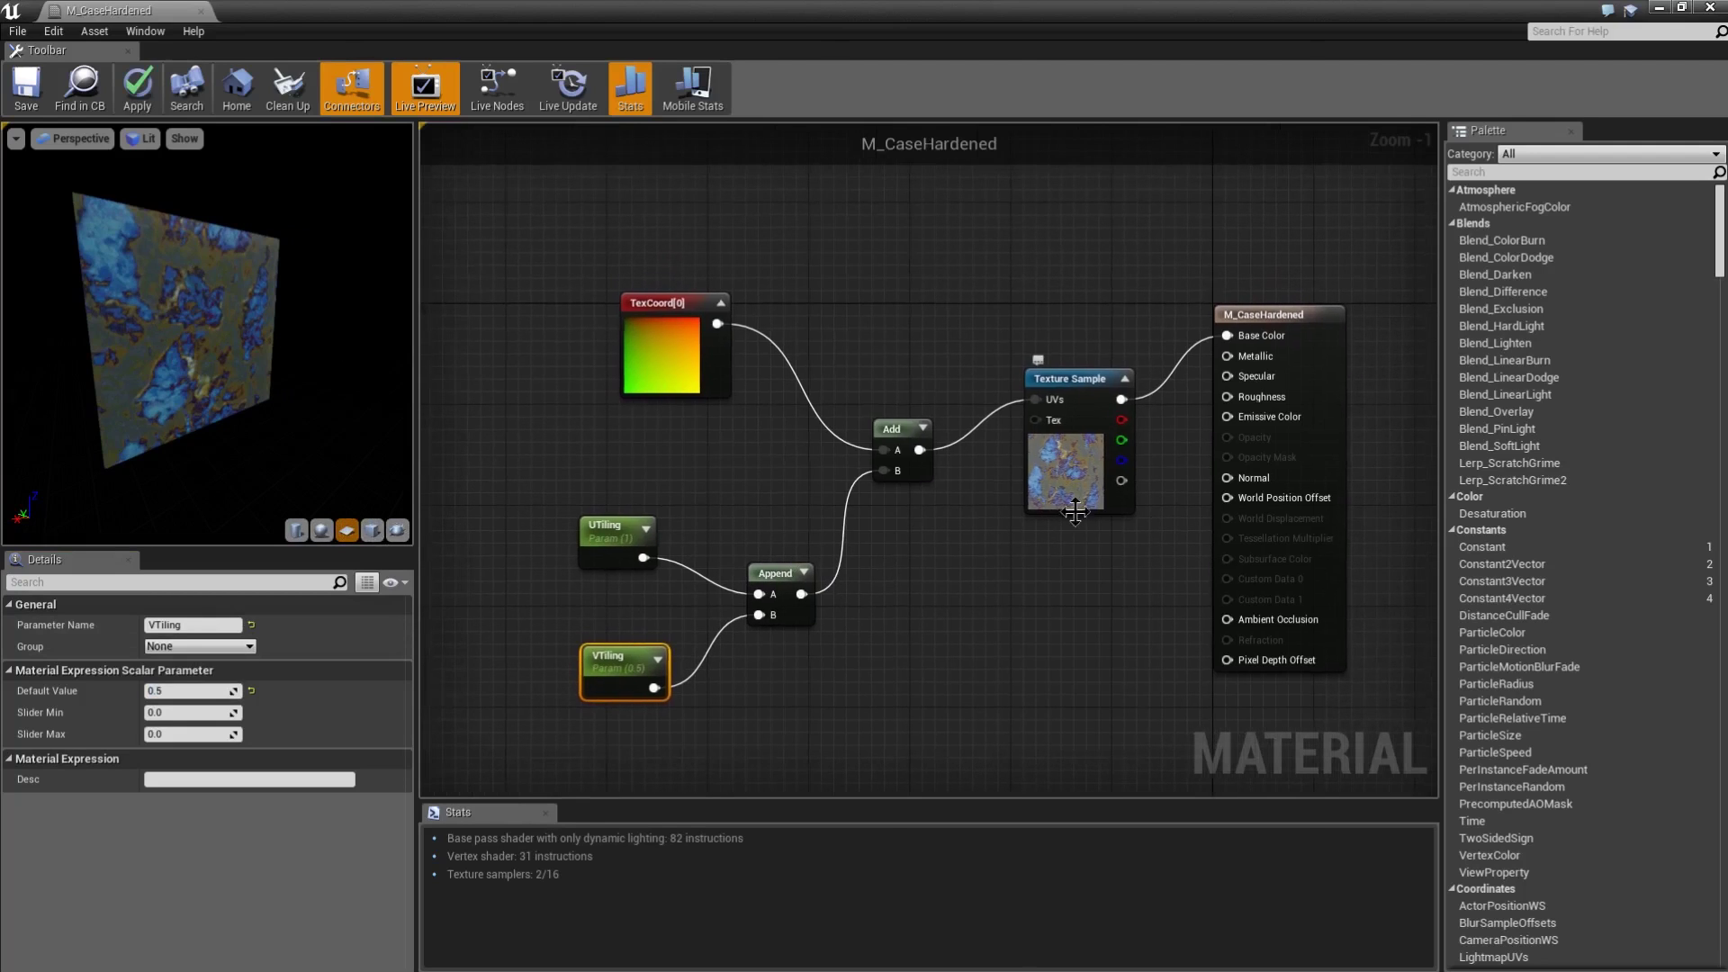
pyautogui.click(1329, 342)
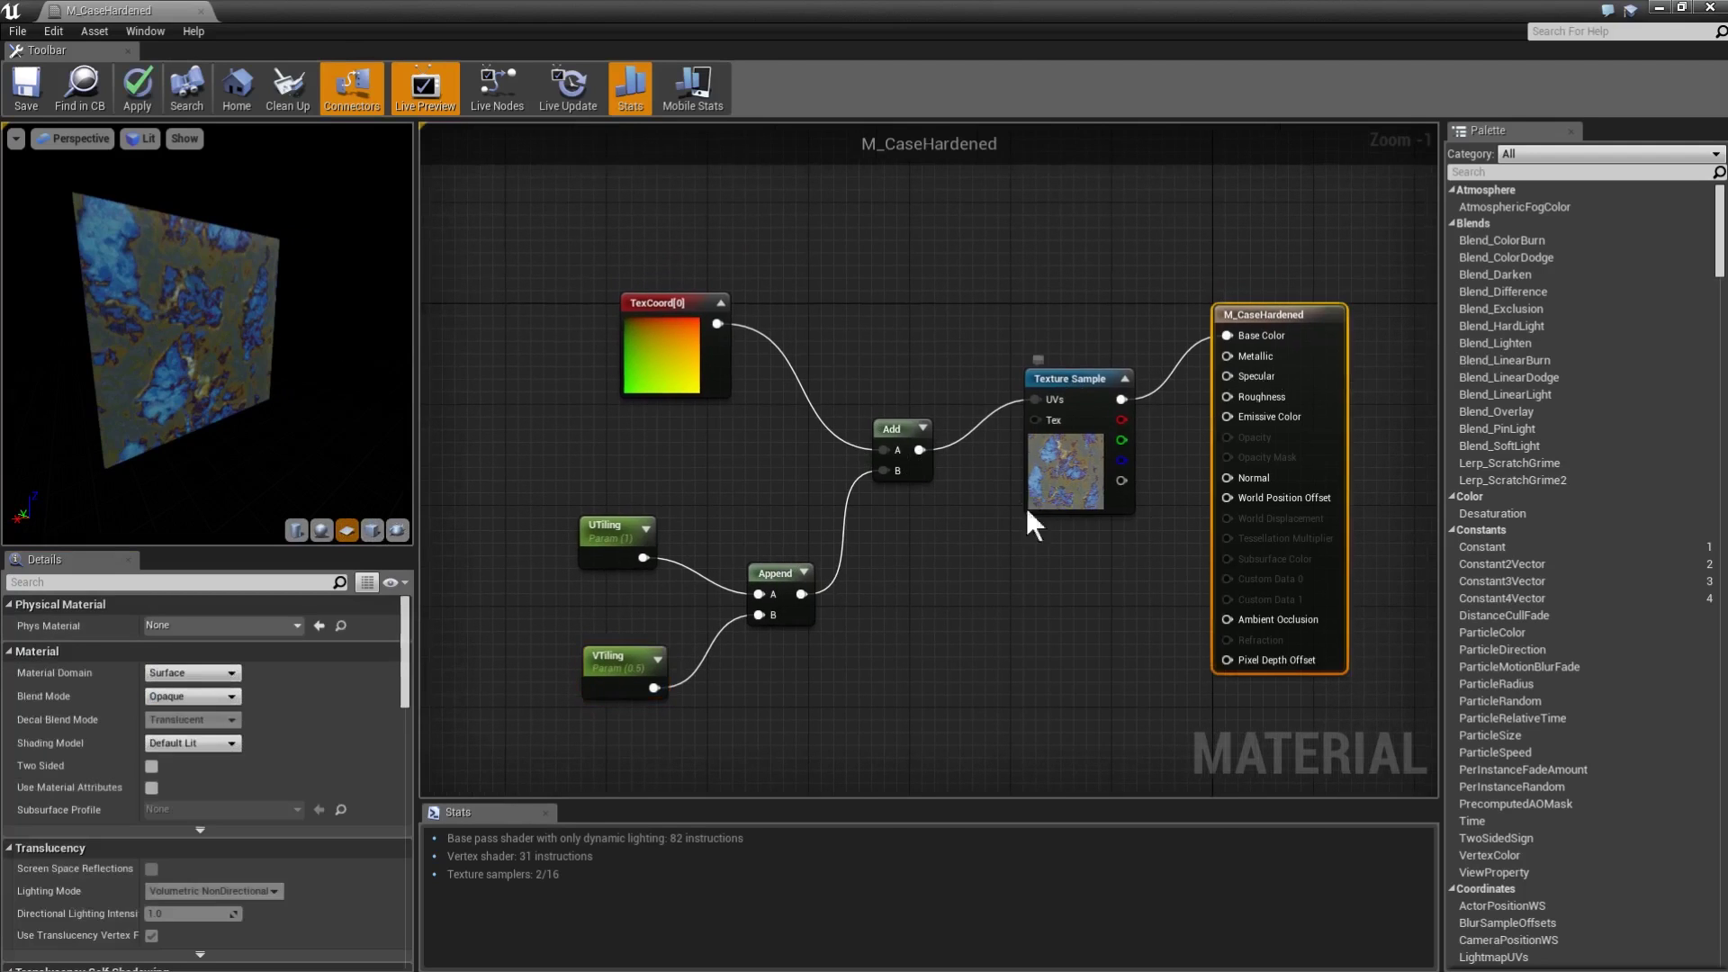
pyautogui.scroll(-12, 203, 722)
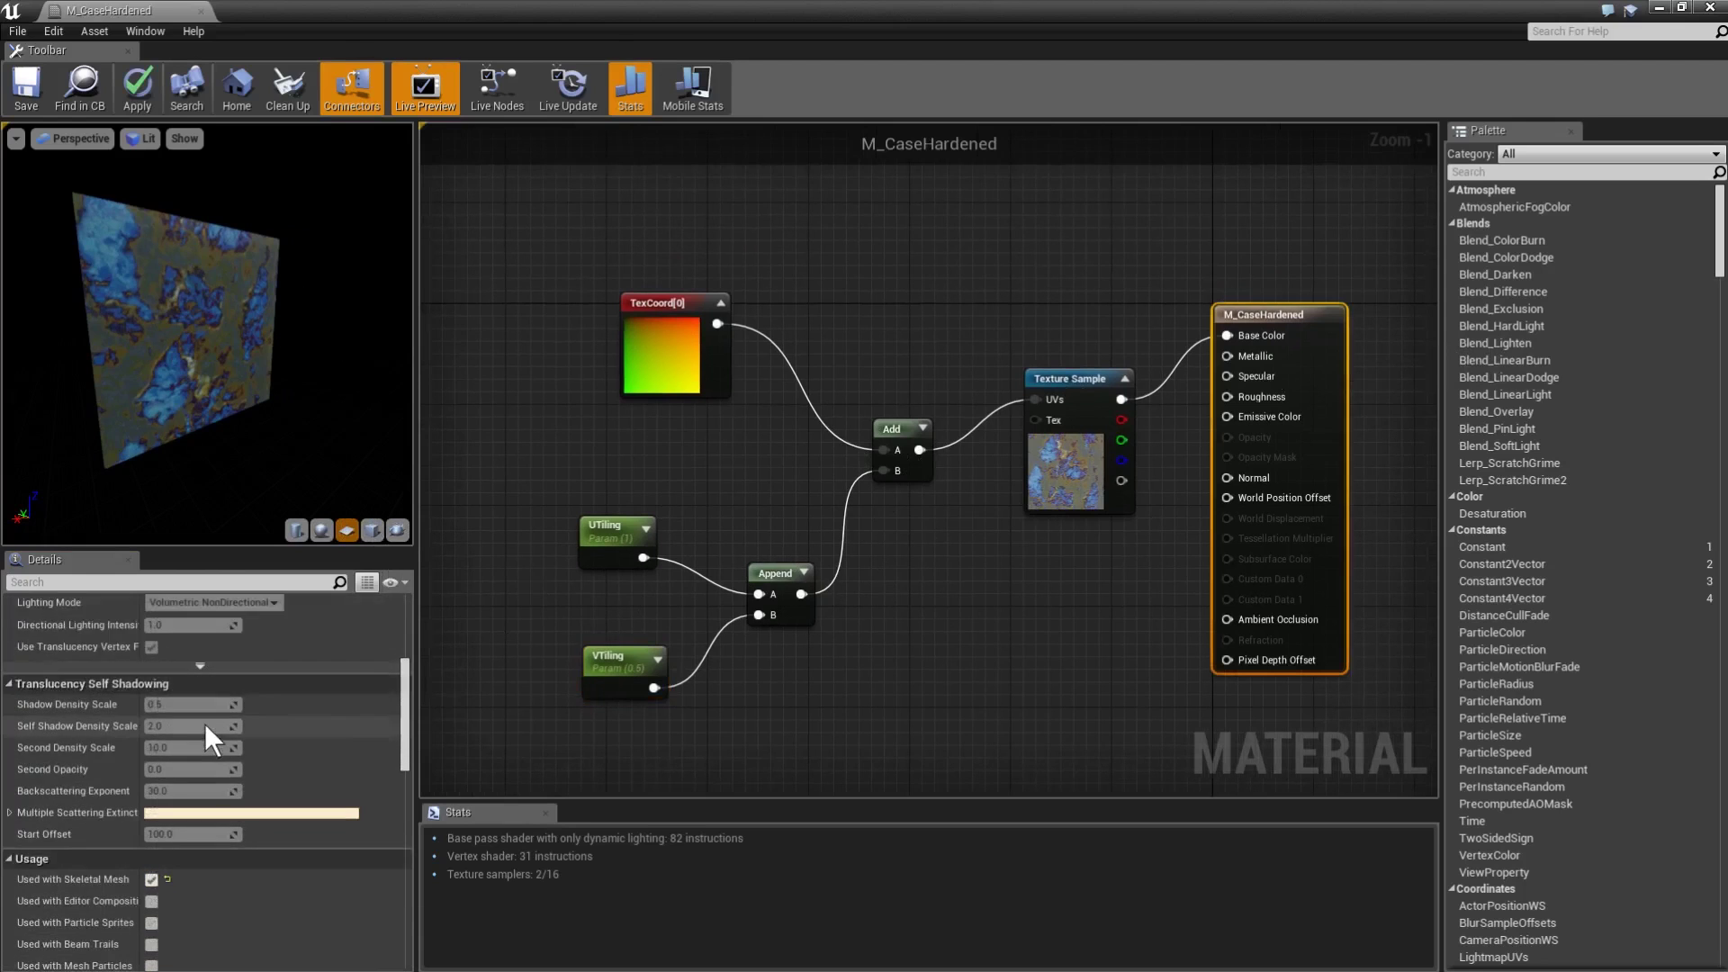
pyautogui.scroll(-6, 181, 715)
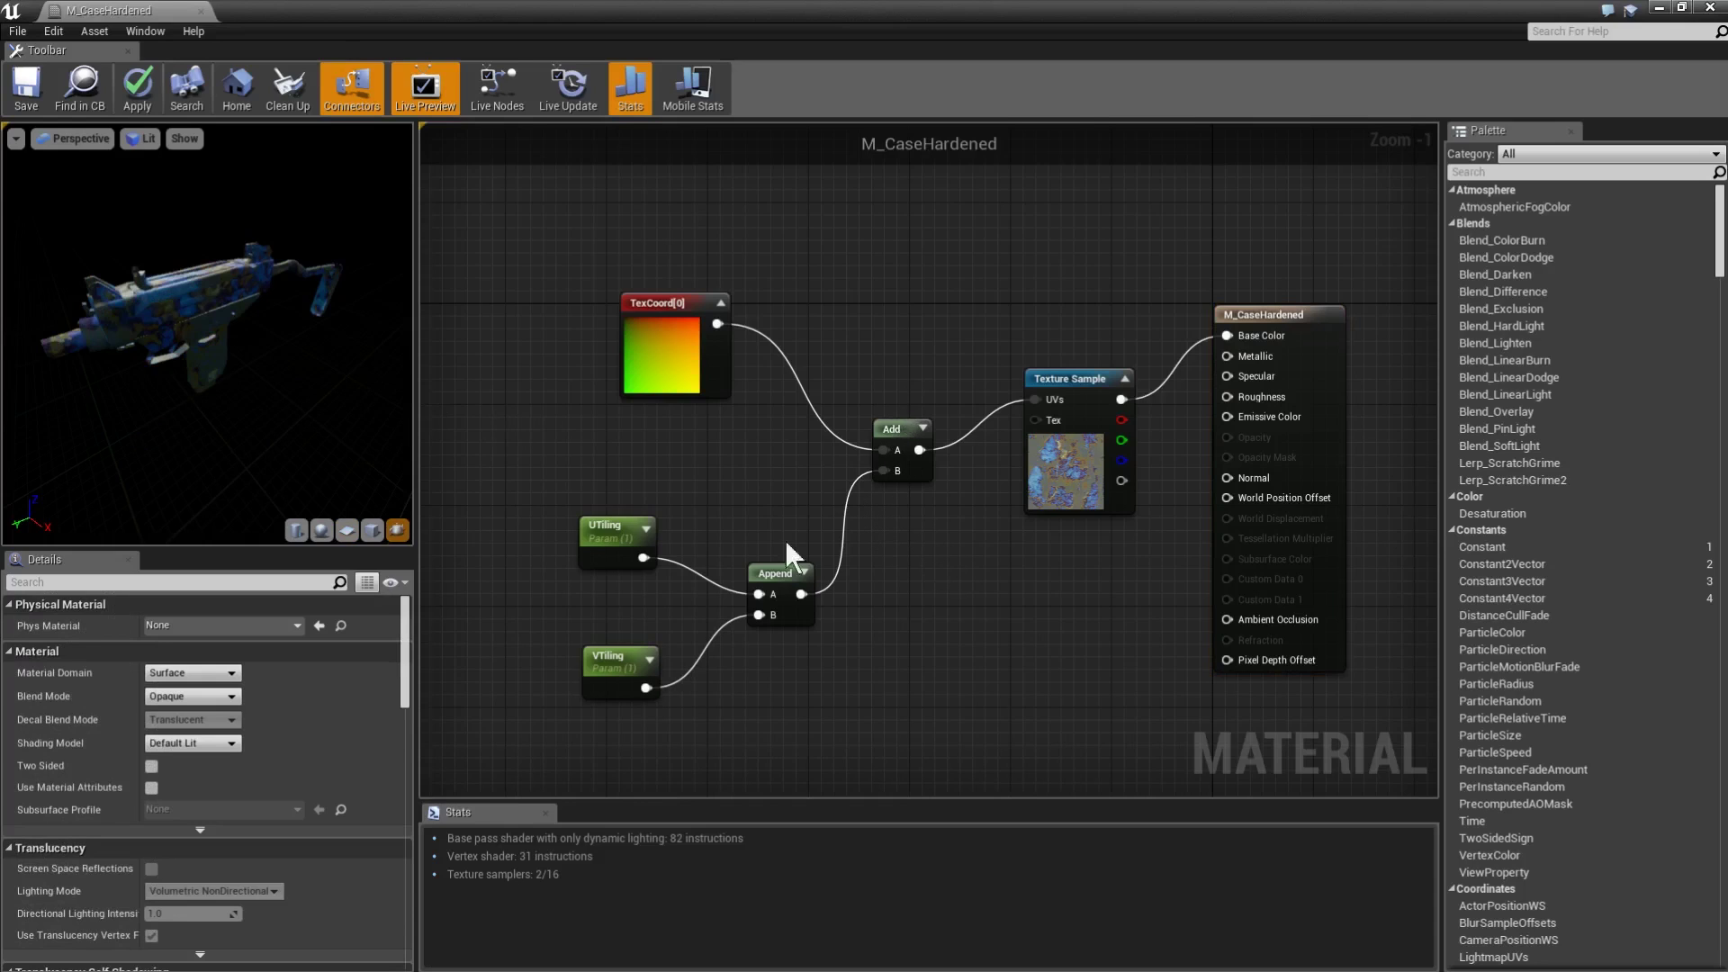
# Give UTiling a default value of 0.457 and VTiling a default value of 0.899.
pyautogui.click(603, 558)
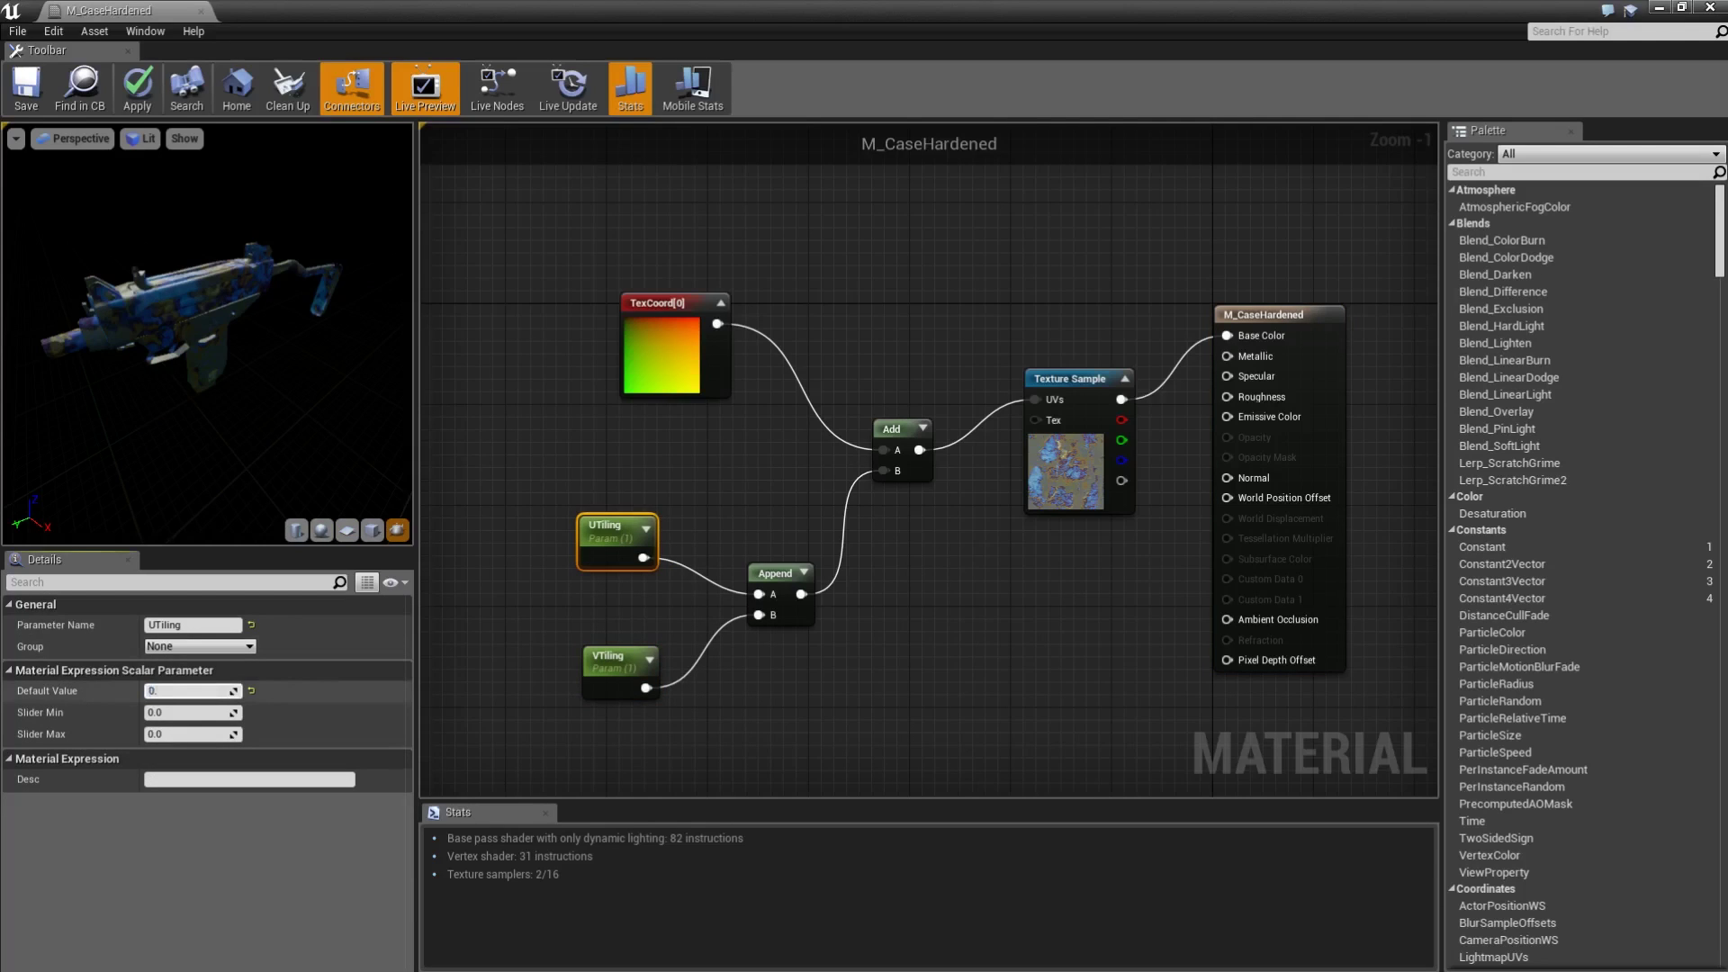
pyautogui.press('Return')
pyautogui.click(601, 661)
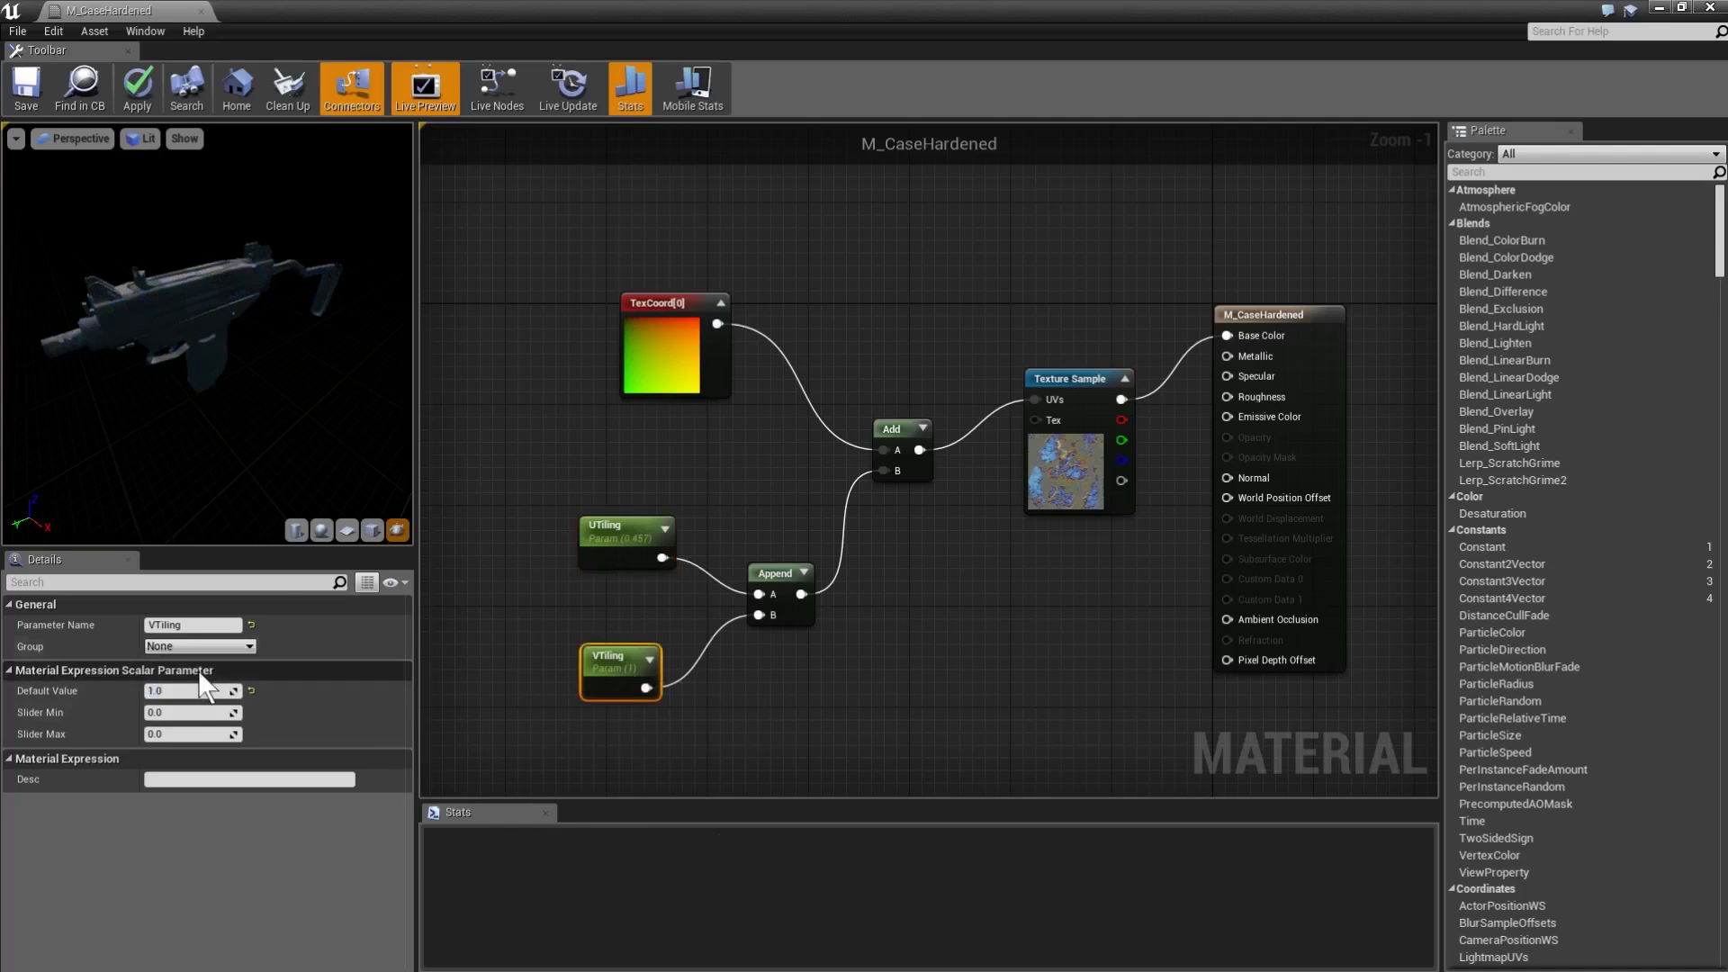
pyautogui.click(206, 689)
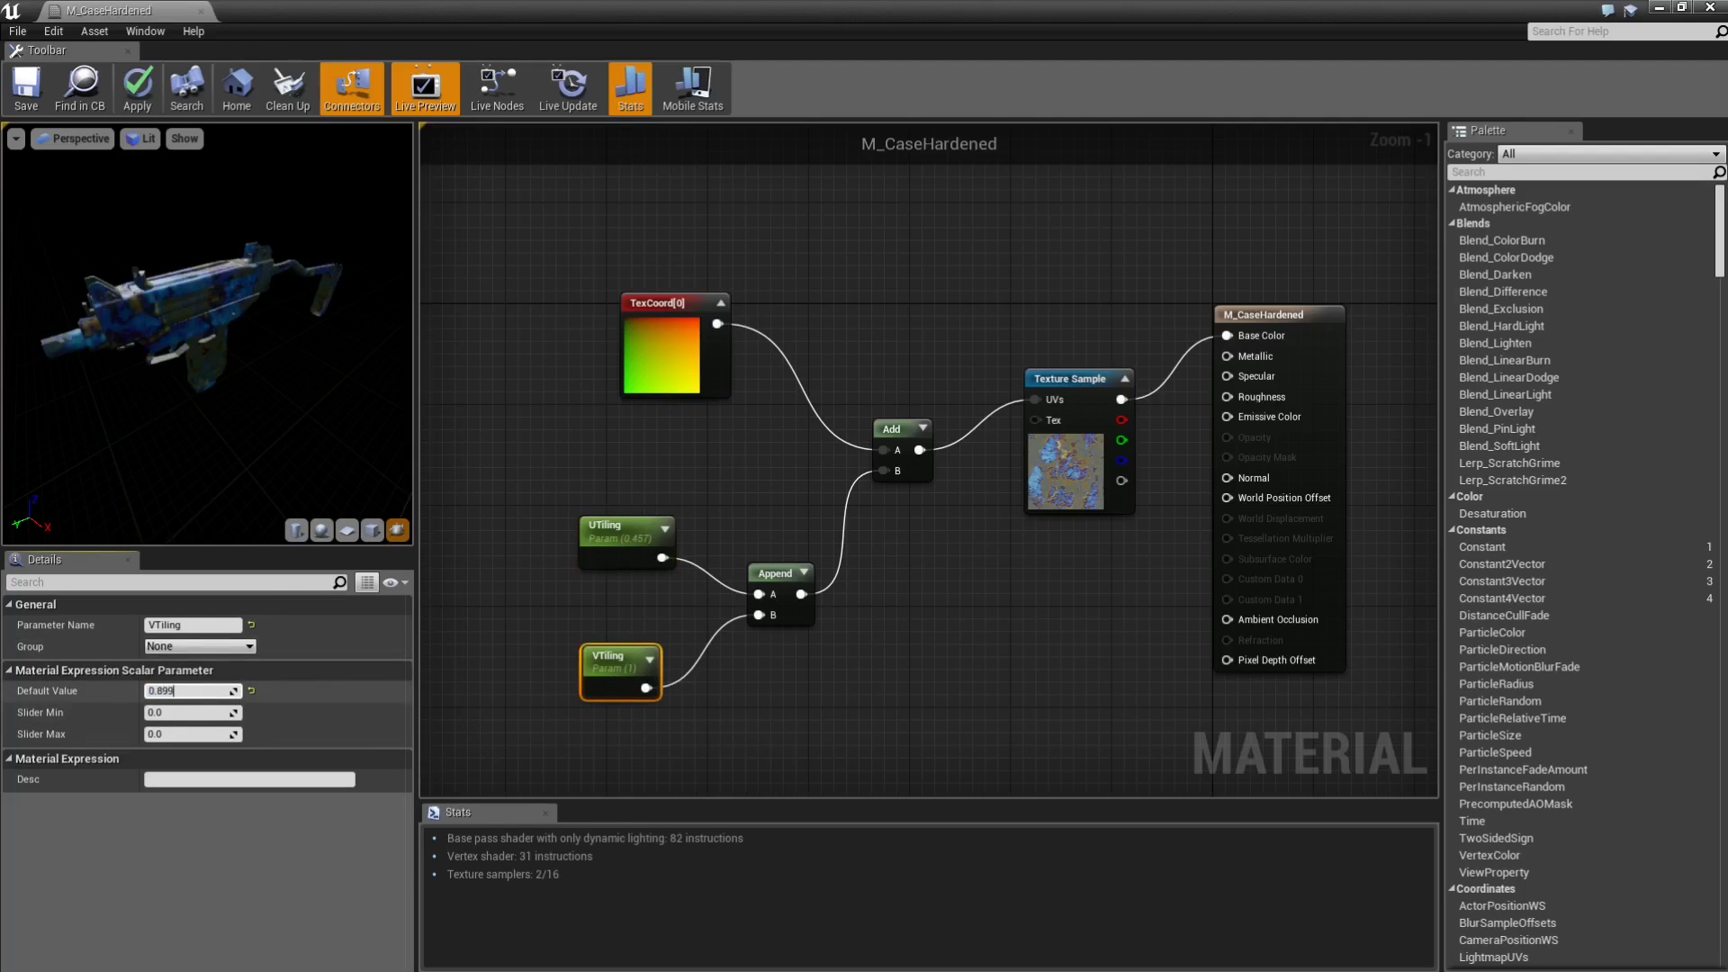
pyautogui.press('Return')
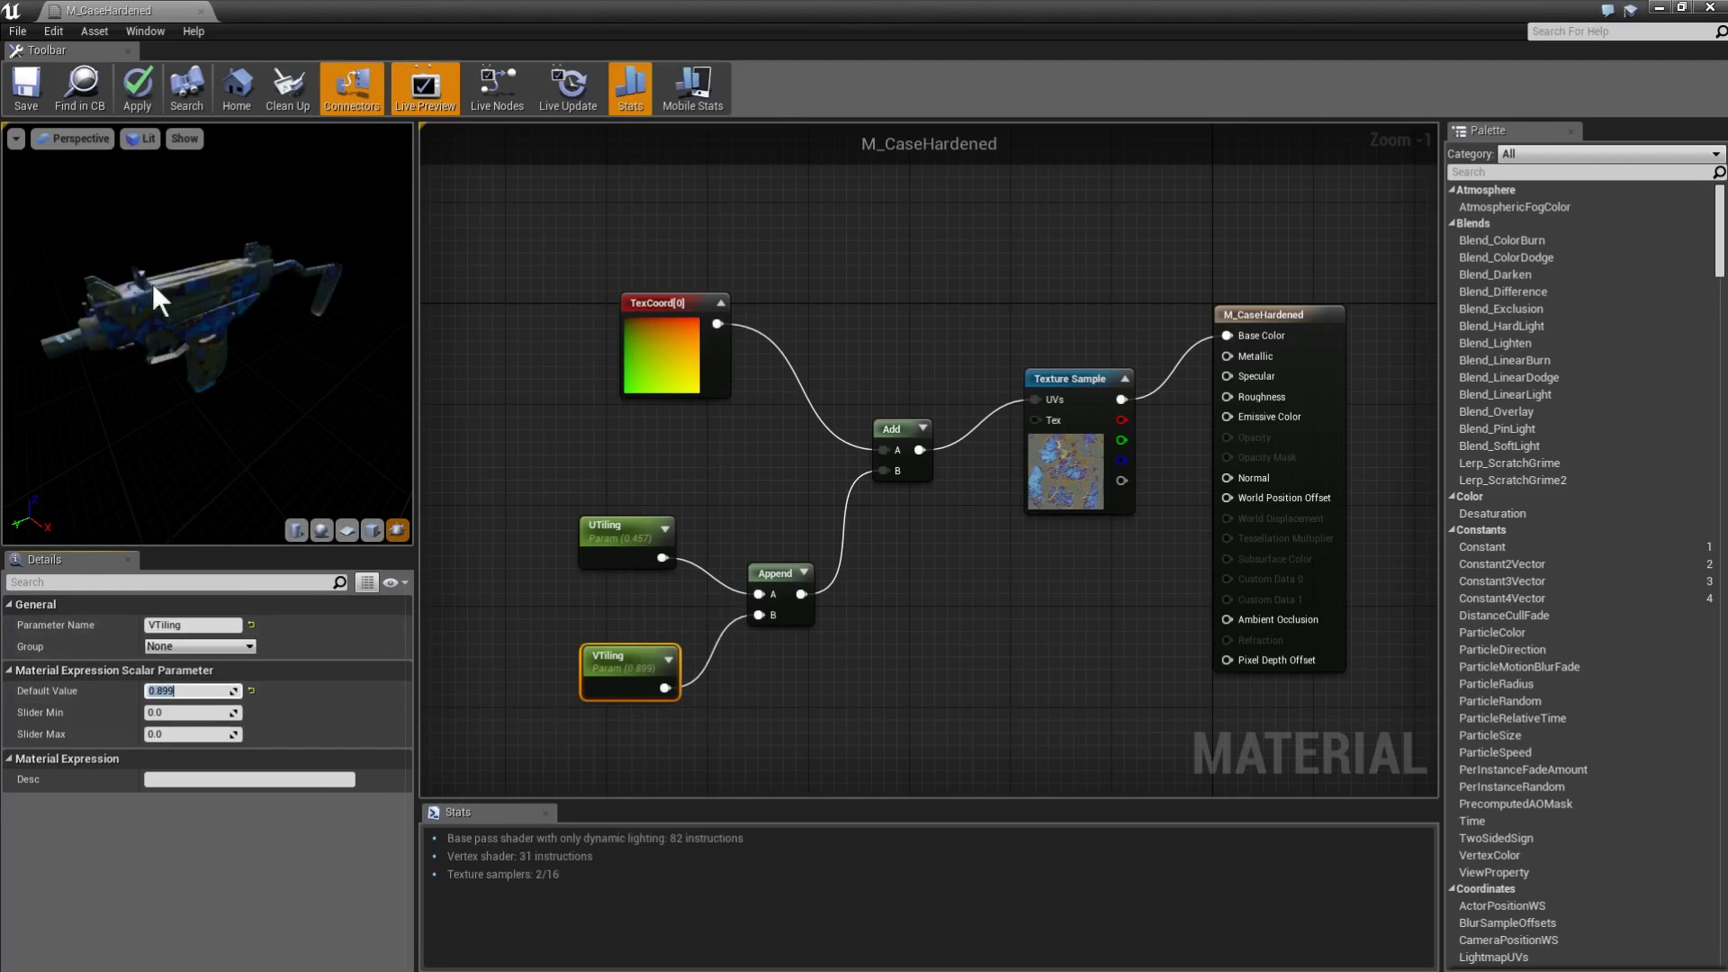
pyautogui.click(1087, 482)
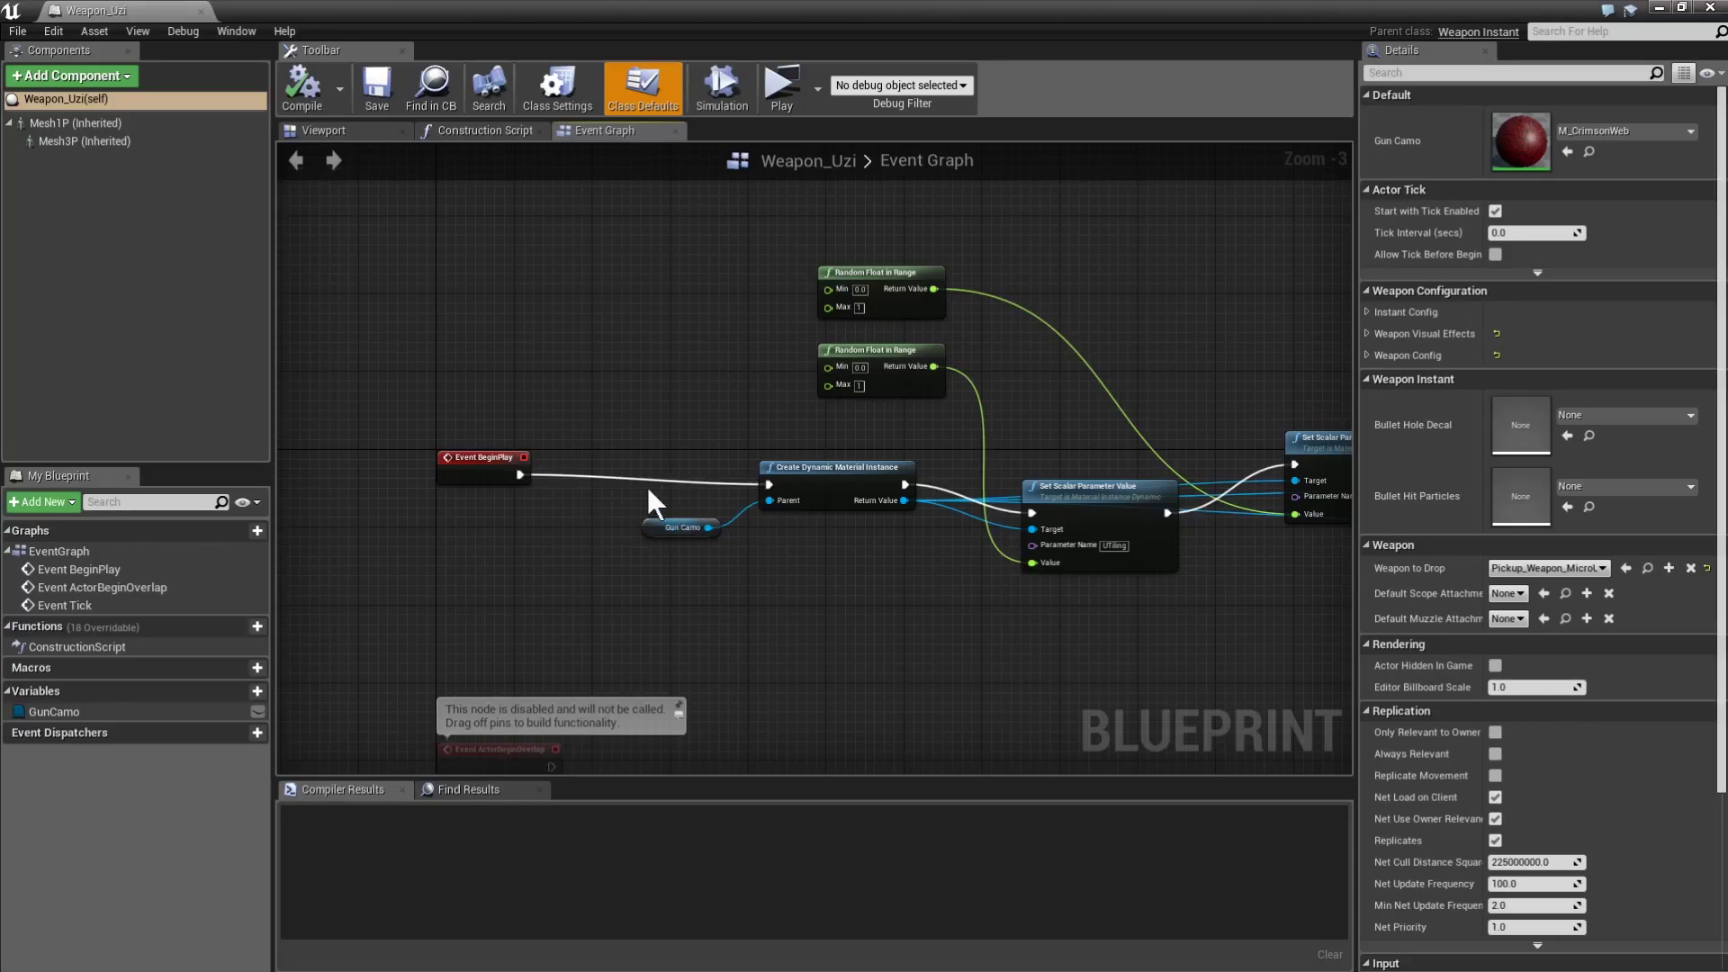
# Change the GunCamo variable's default material to M_CaseHardened, found by searching 'cas'.
pyautogui.moveTo(719, 522); pyautogui.dragTo(649, 523, button='right')
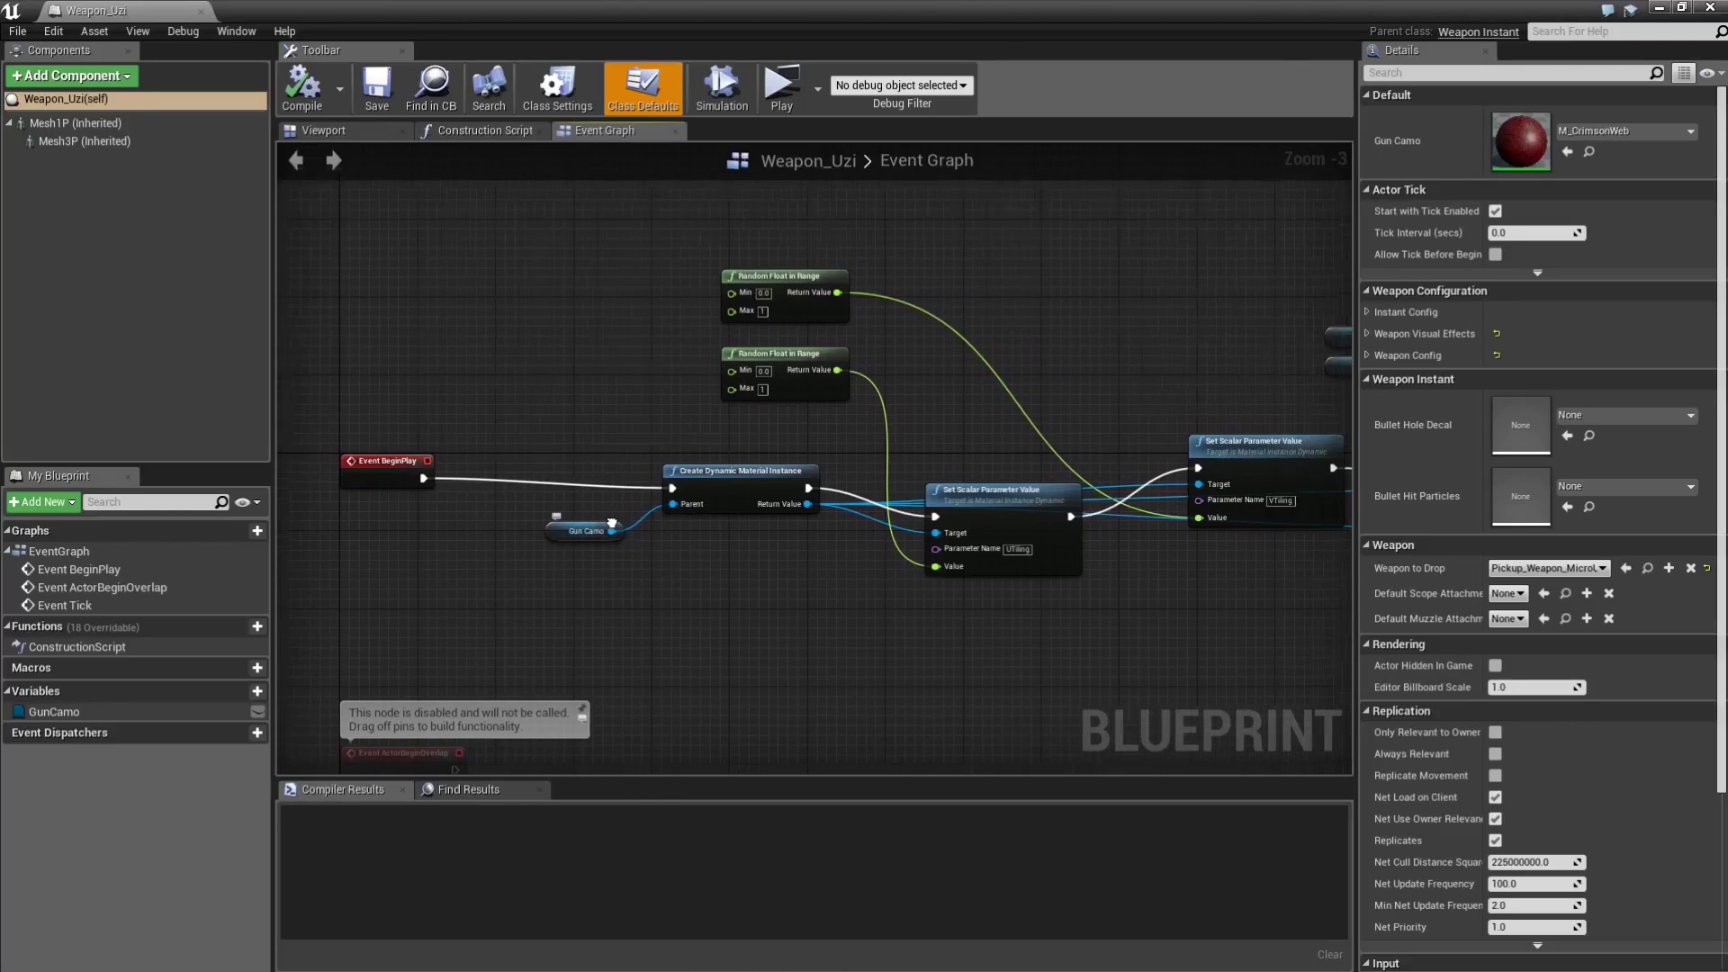
pyautogui.scroll(3, 549, 551)
pyautogui.click(54, 711)
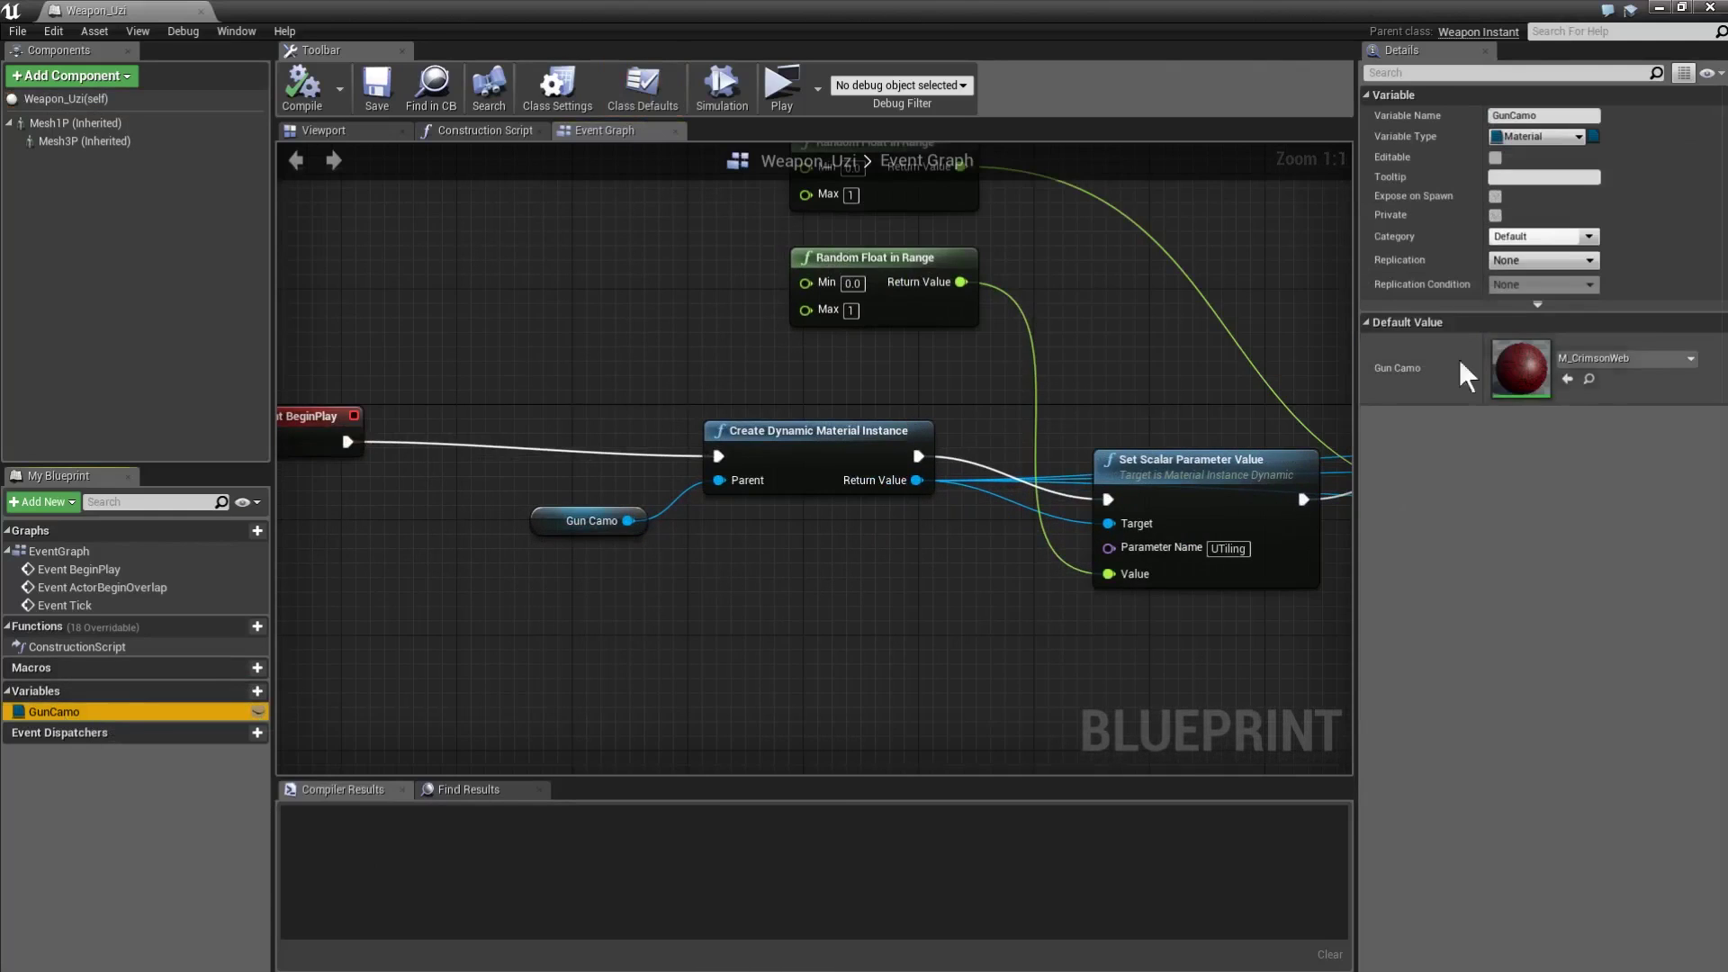
pyautogui.click(1623, 357)
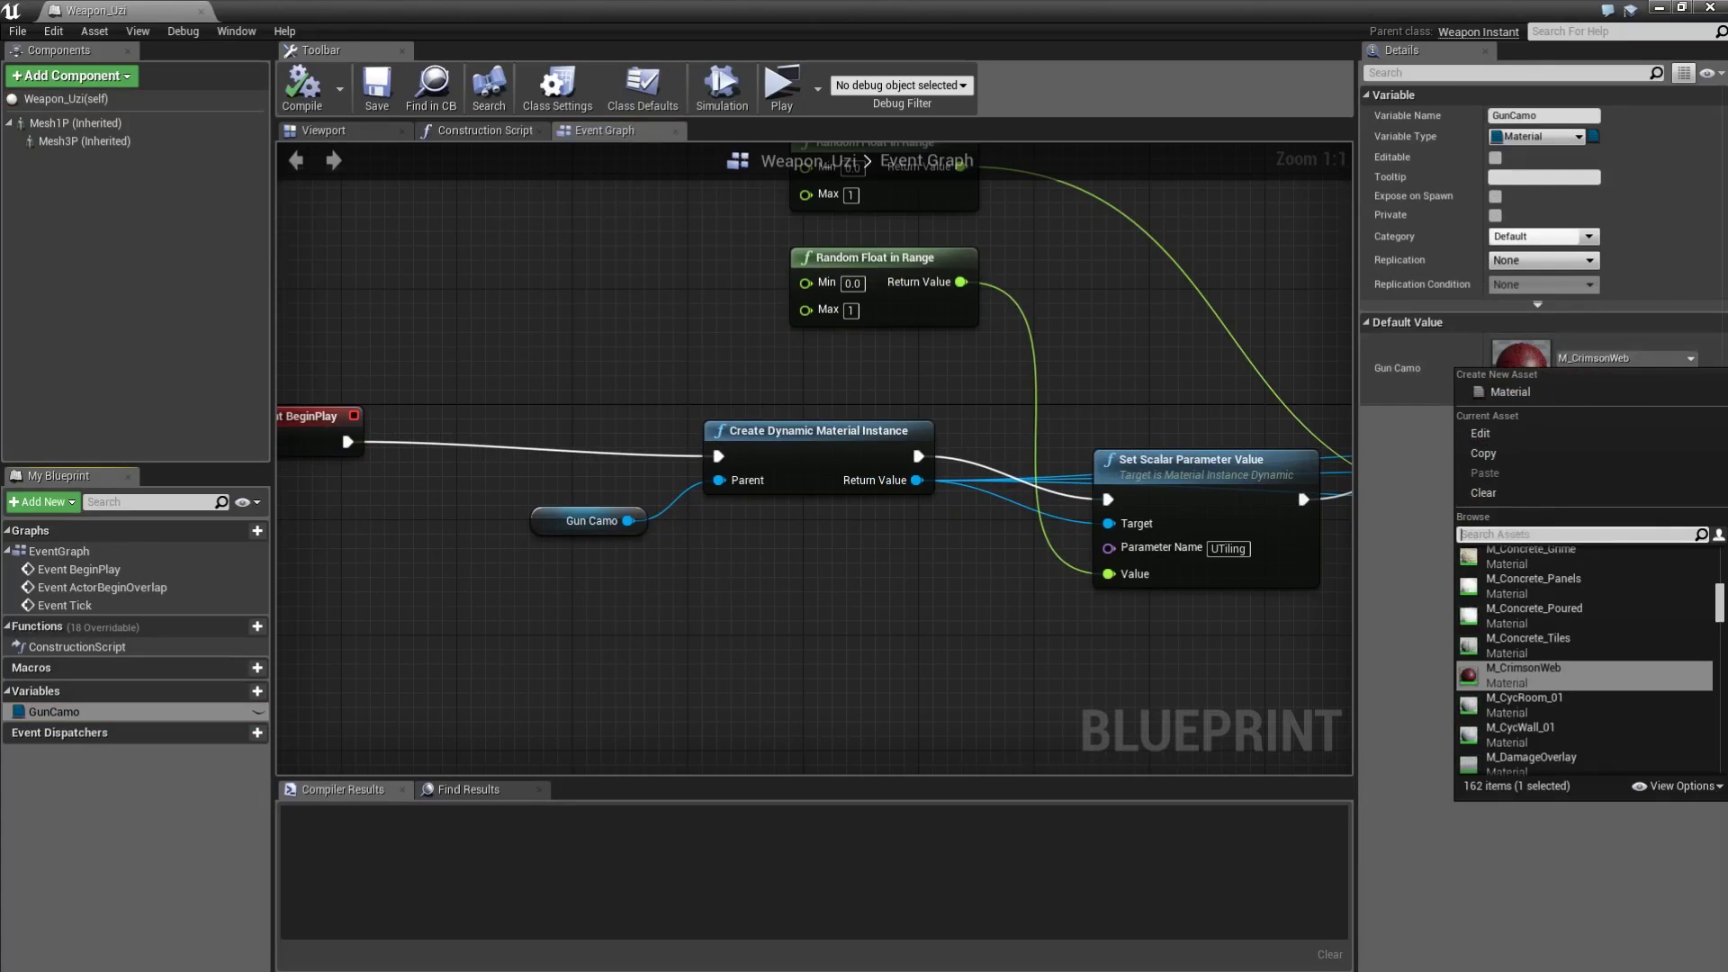
pyautogui.click(1499, 551)
pyautogui.click(1596, 359)
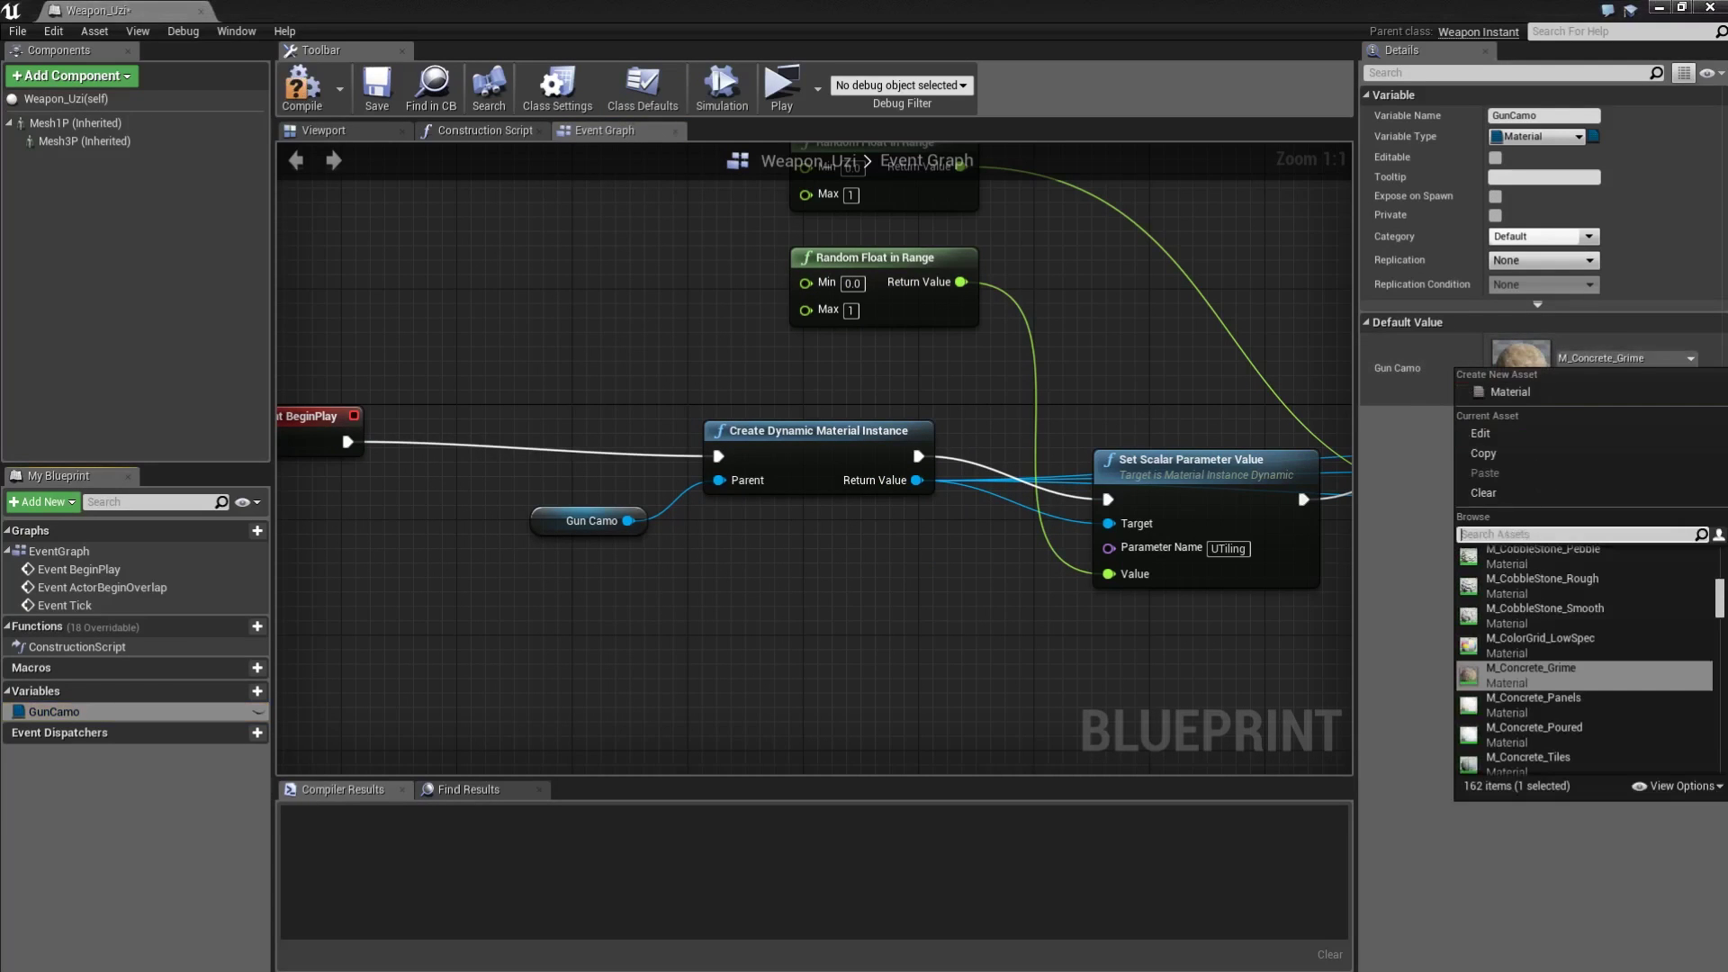
pyautogui.write('cas')
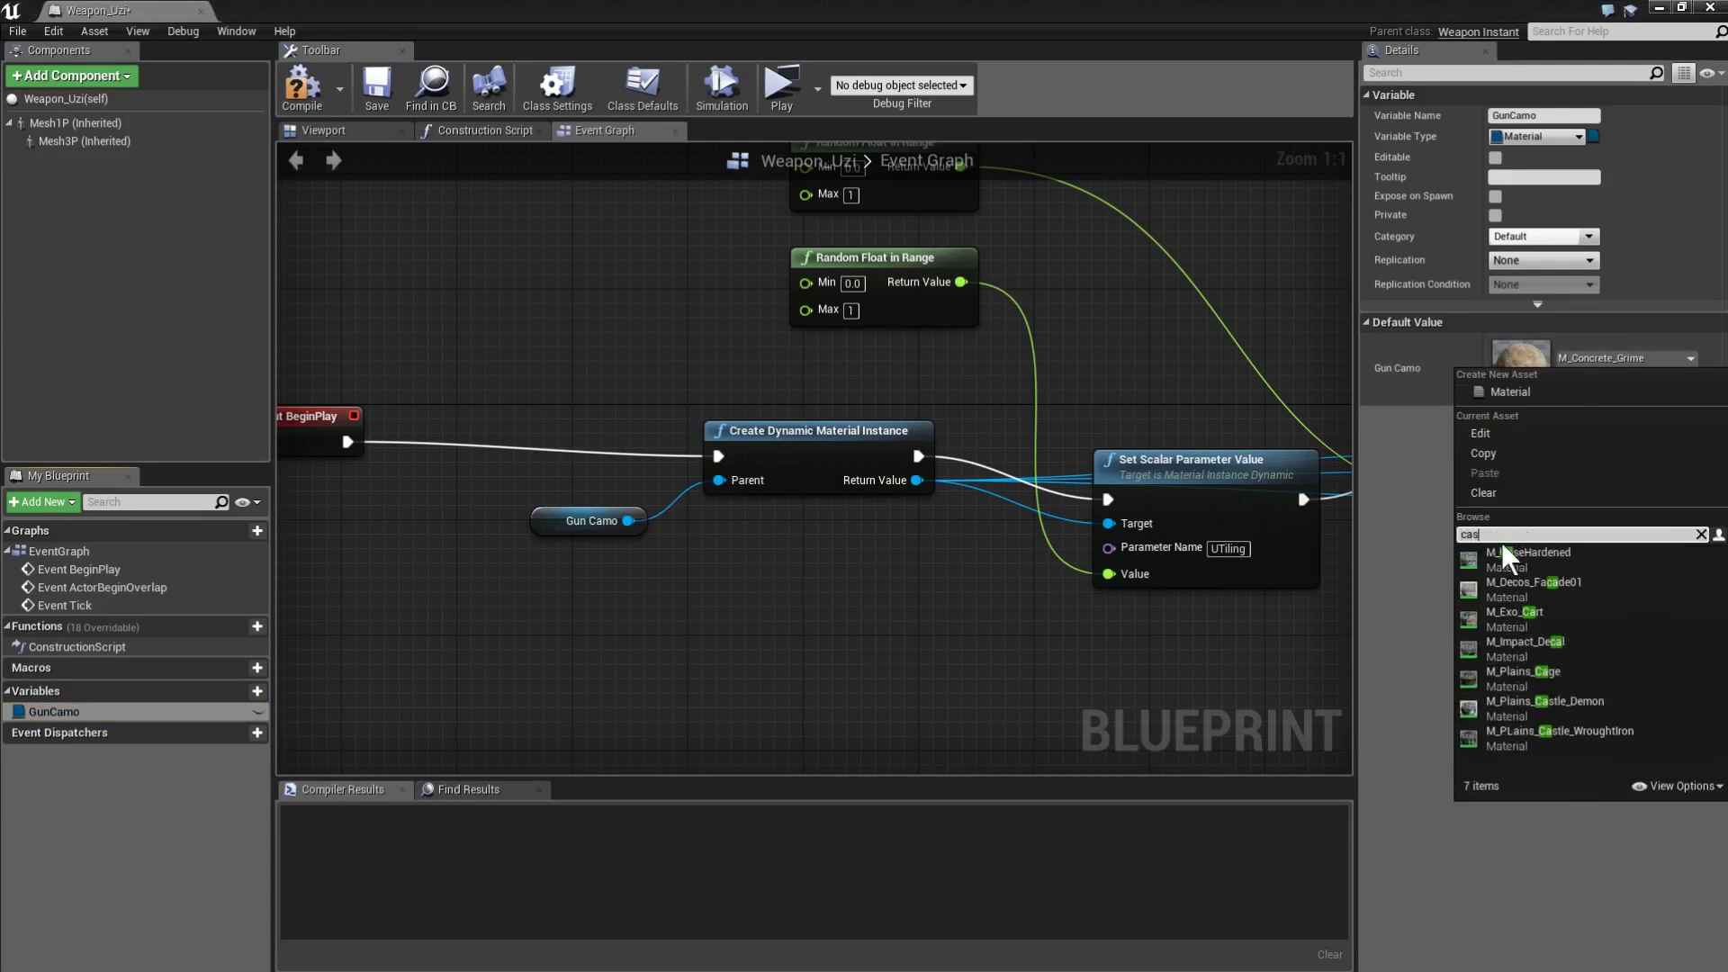
pyautogui.click(1504, 553)
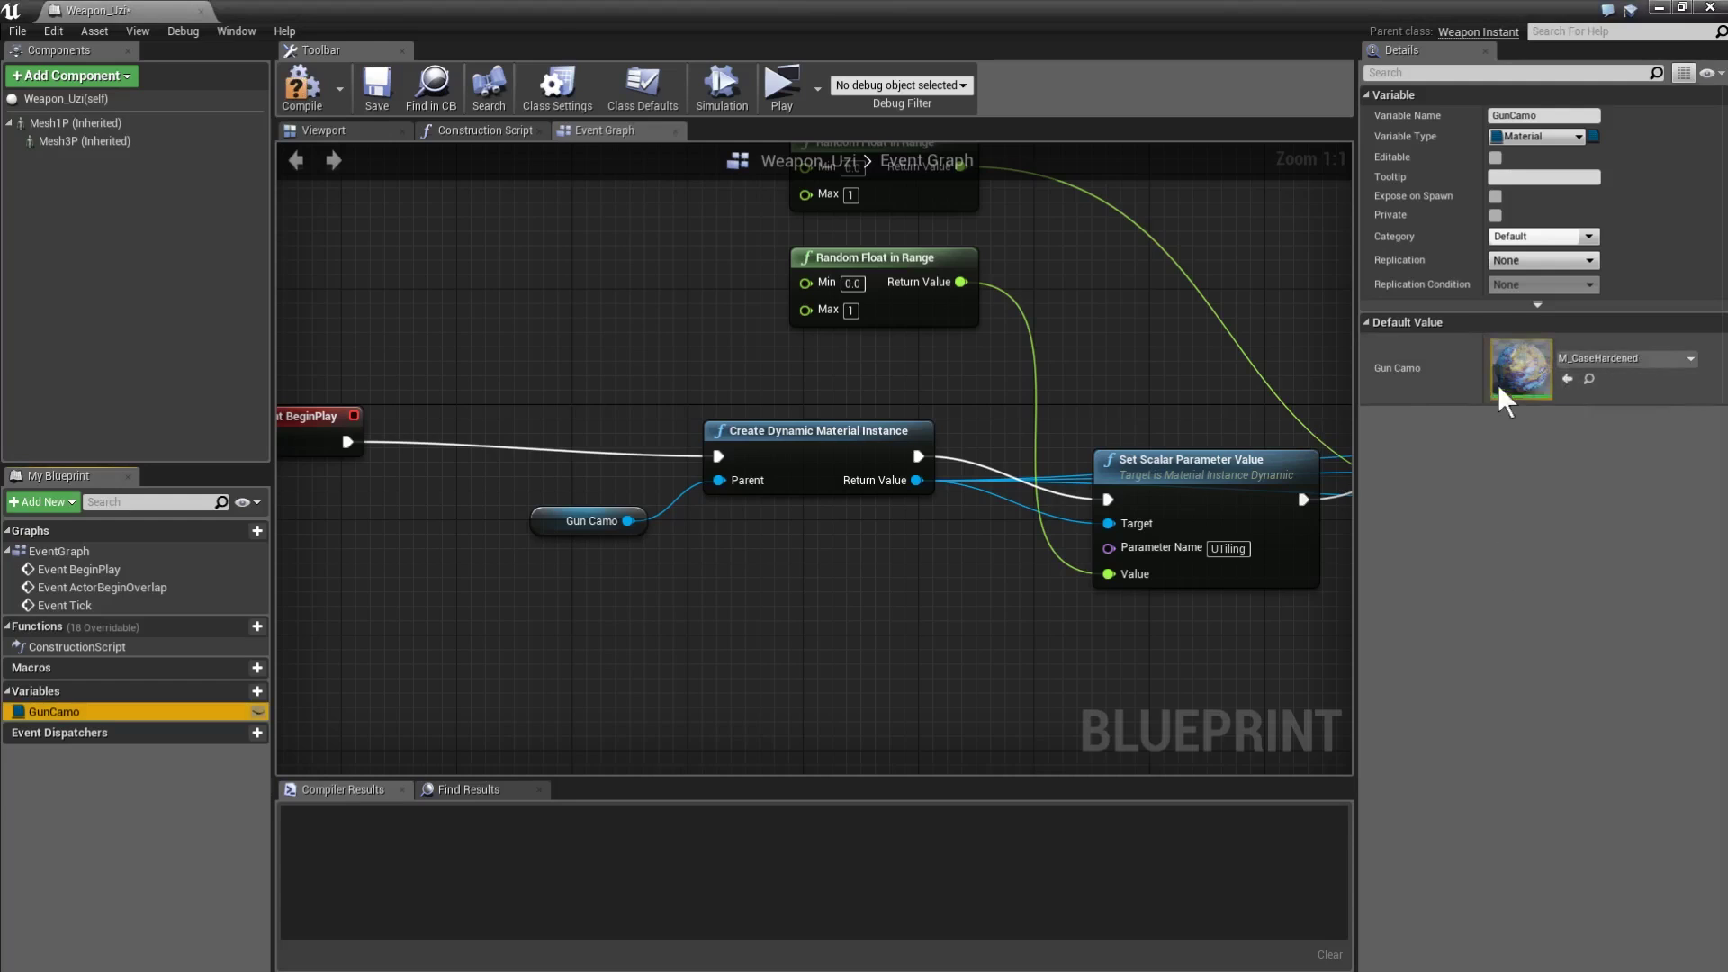
pyautogui.click(749, 477)
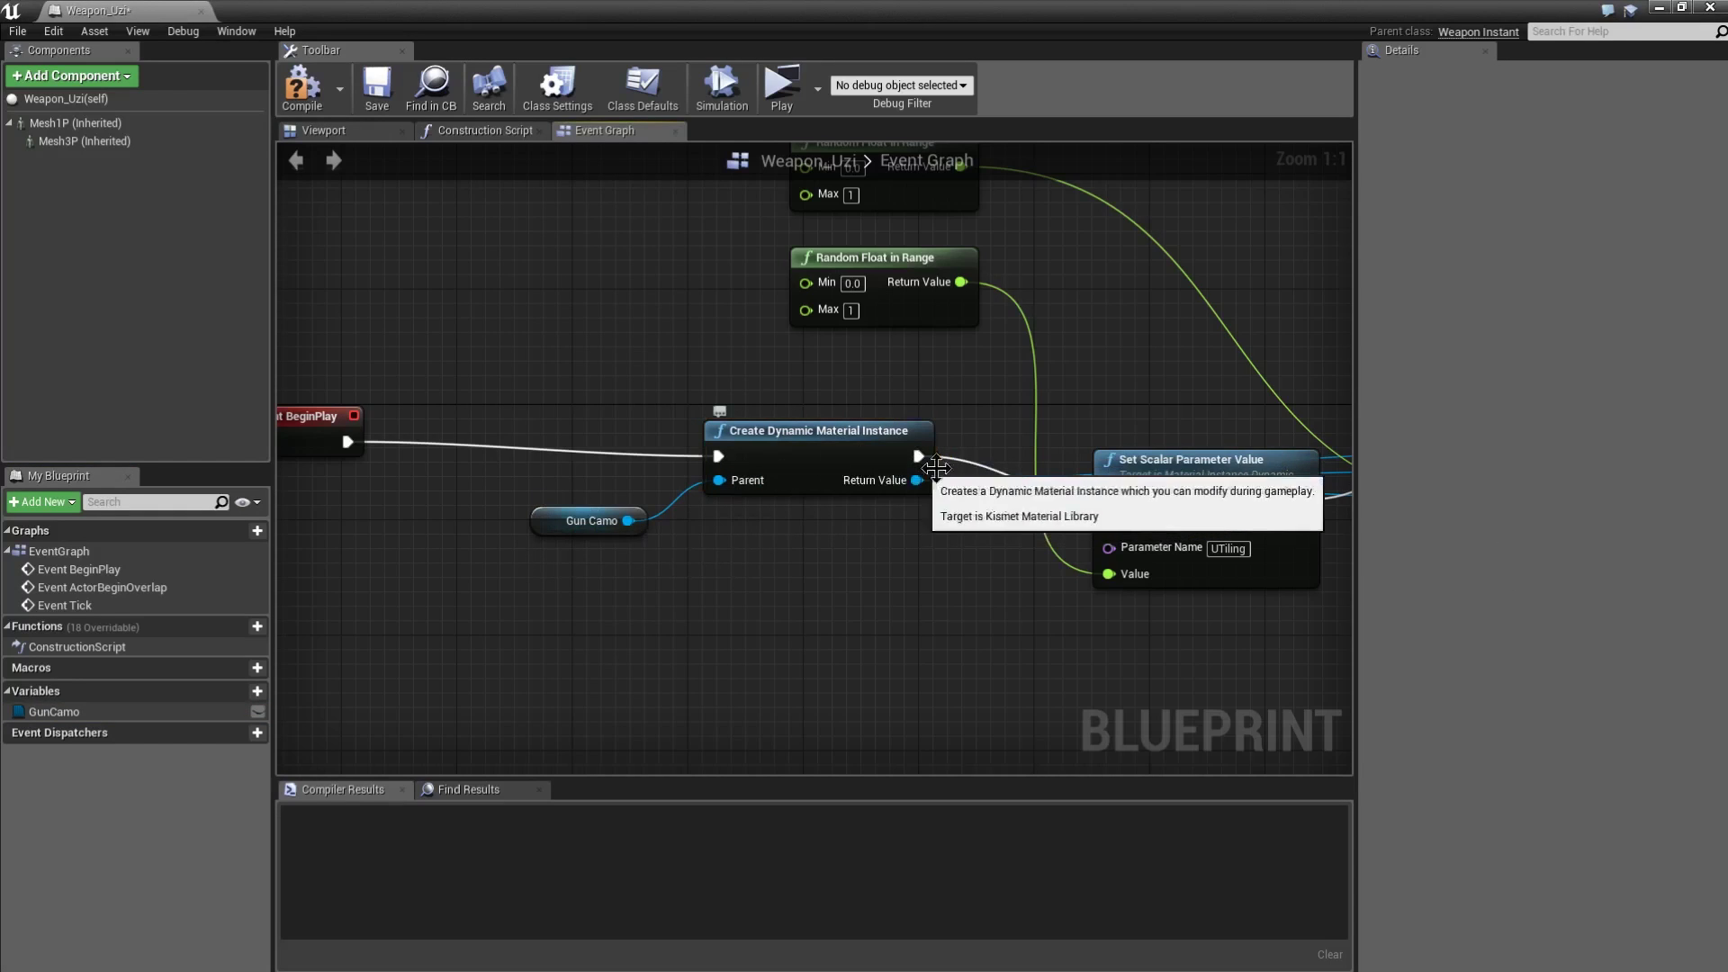
# Review the Random Float in Range, Set Scalar Parameter Value and Set Material nodes driving UTiling and VTiling.
pyautogui.moveTo(986, 472); pyautogui.dragTo(702, 509, button='right')
pyautogui.scroll(-1, 909, 549)
pyautogui.click(990, 544)
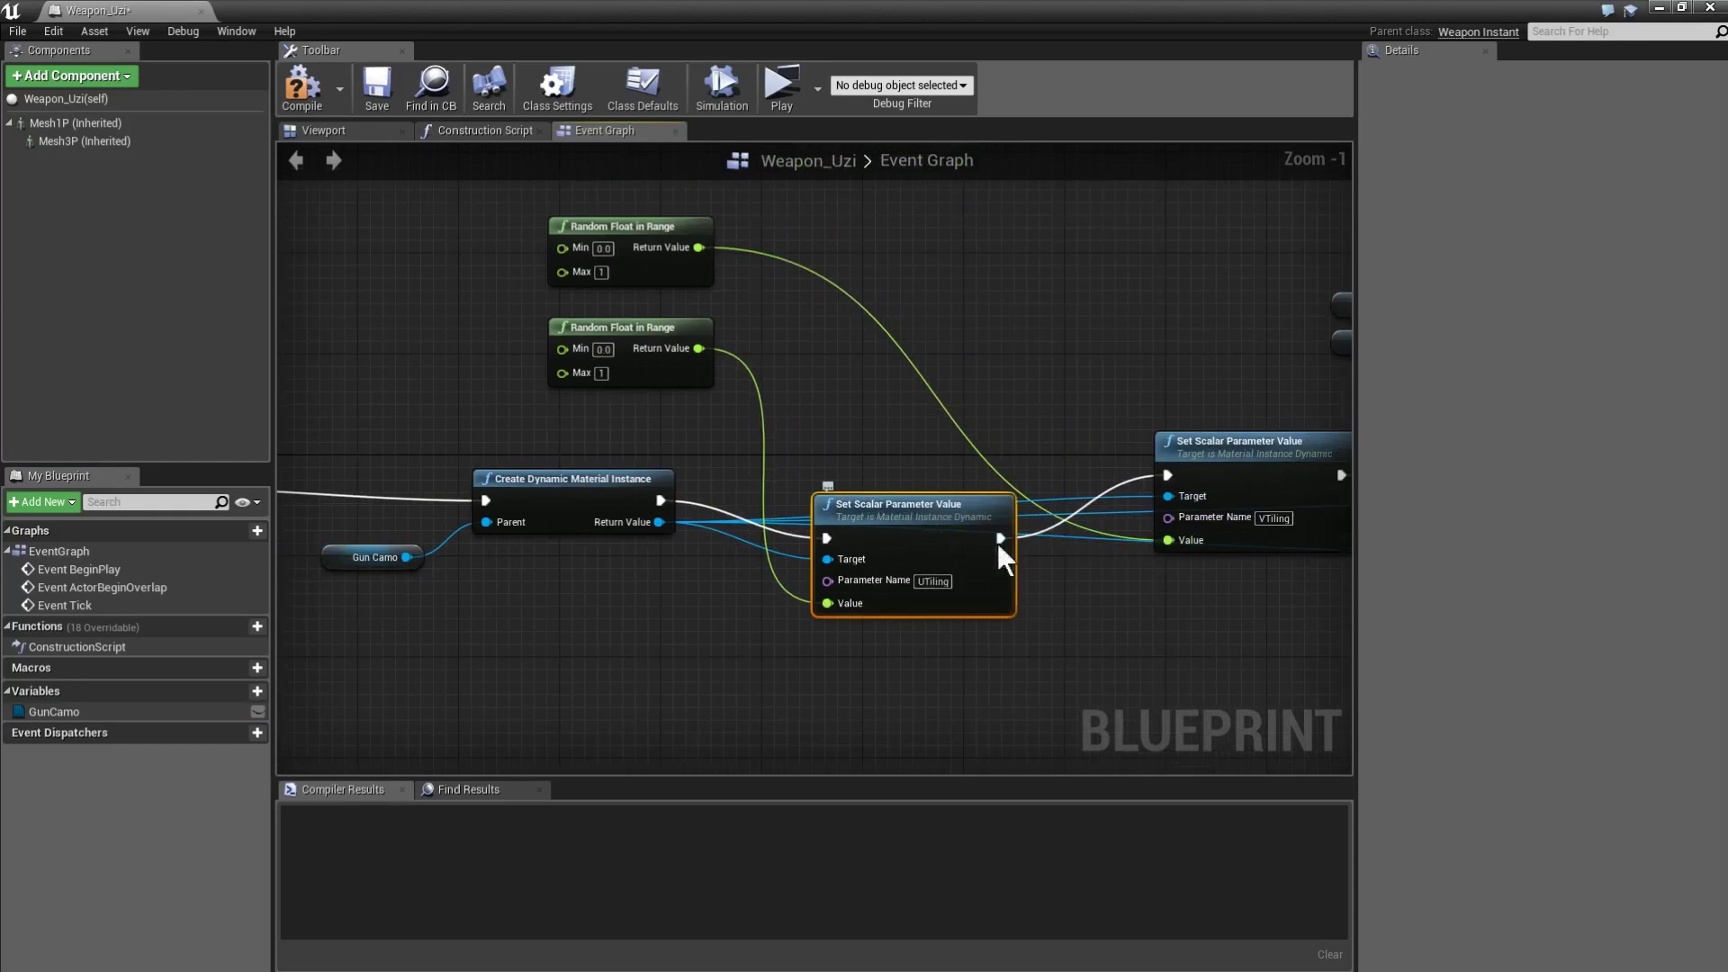
pyautogui.click(1278, 470)
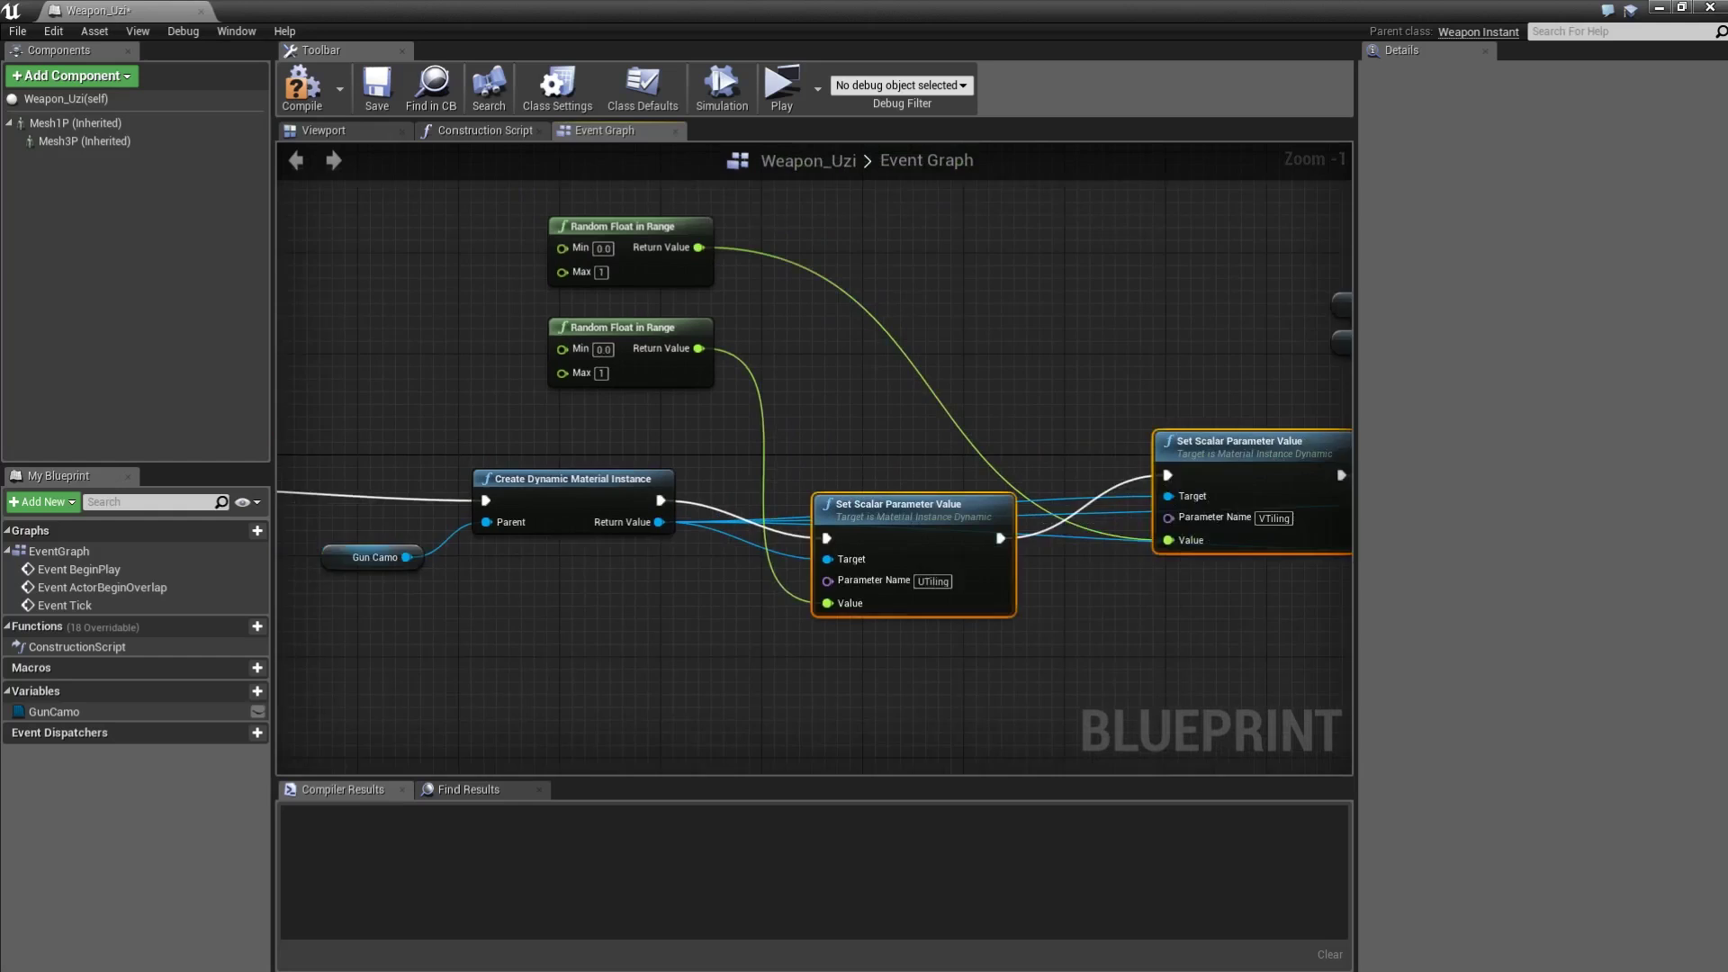
pyautogui.moveTo(834, 421); pyautogui.dragTo(675, 483, button='right')
pyautogui.moveTo(671, 490); pyautogui.dragTo(437, 310)
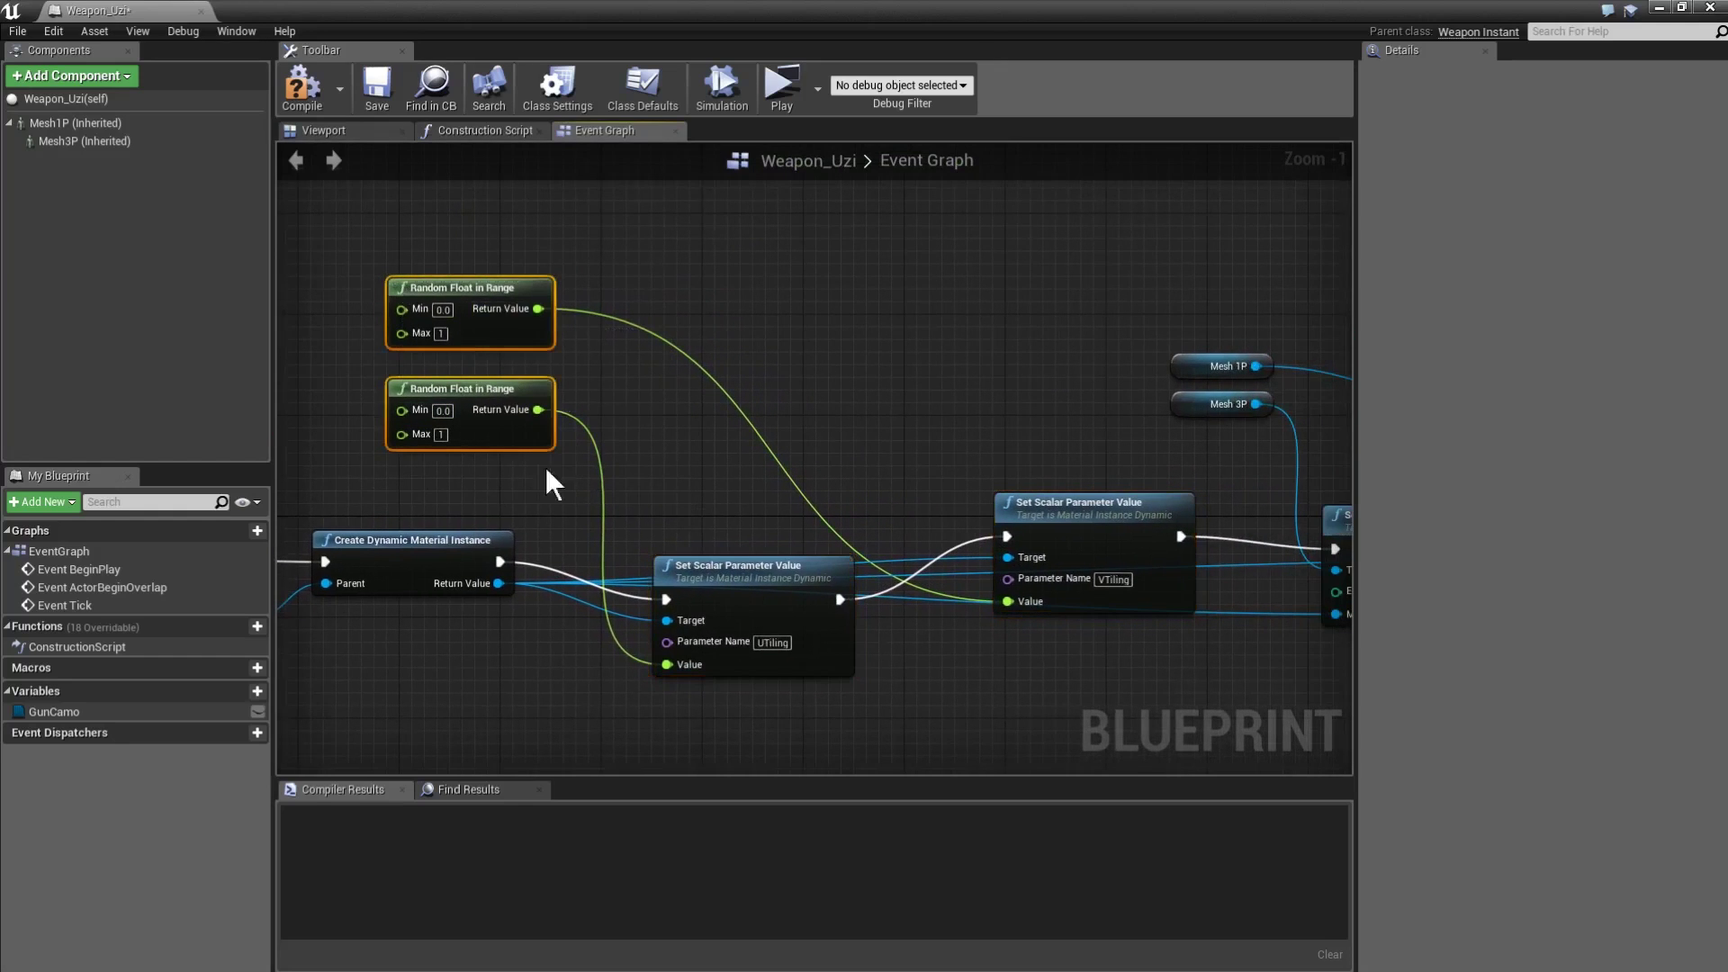
pyautogui.moveTo(736, 743); pyautogui.dragTo(968, 538)
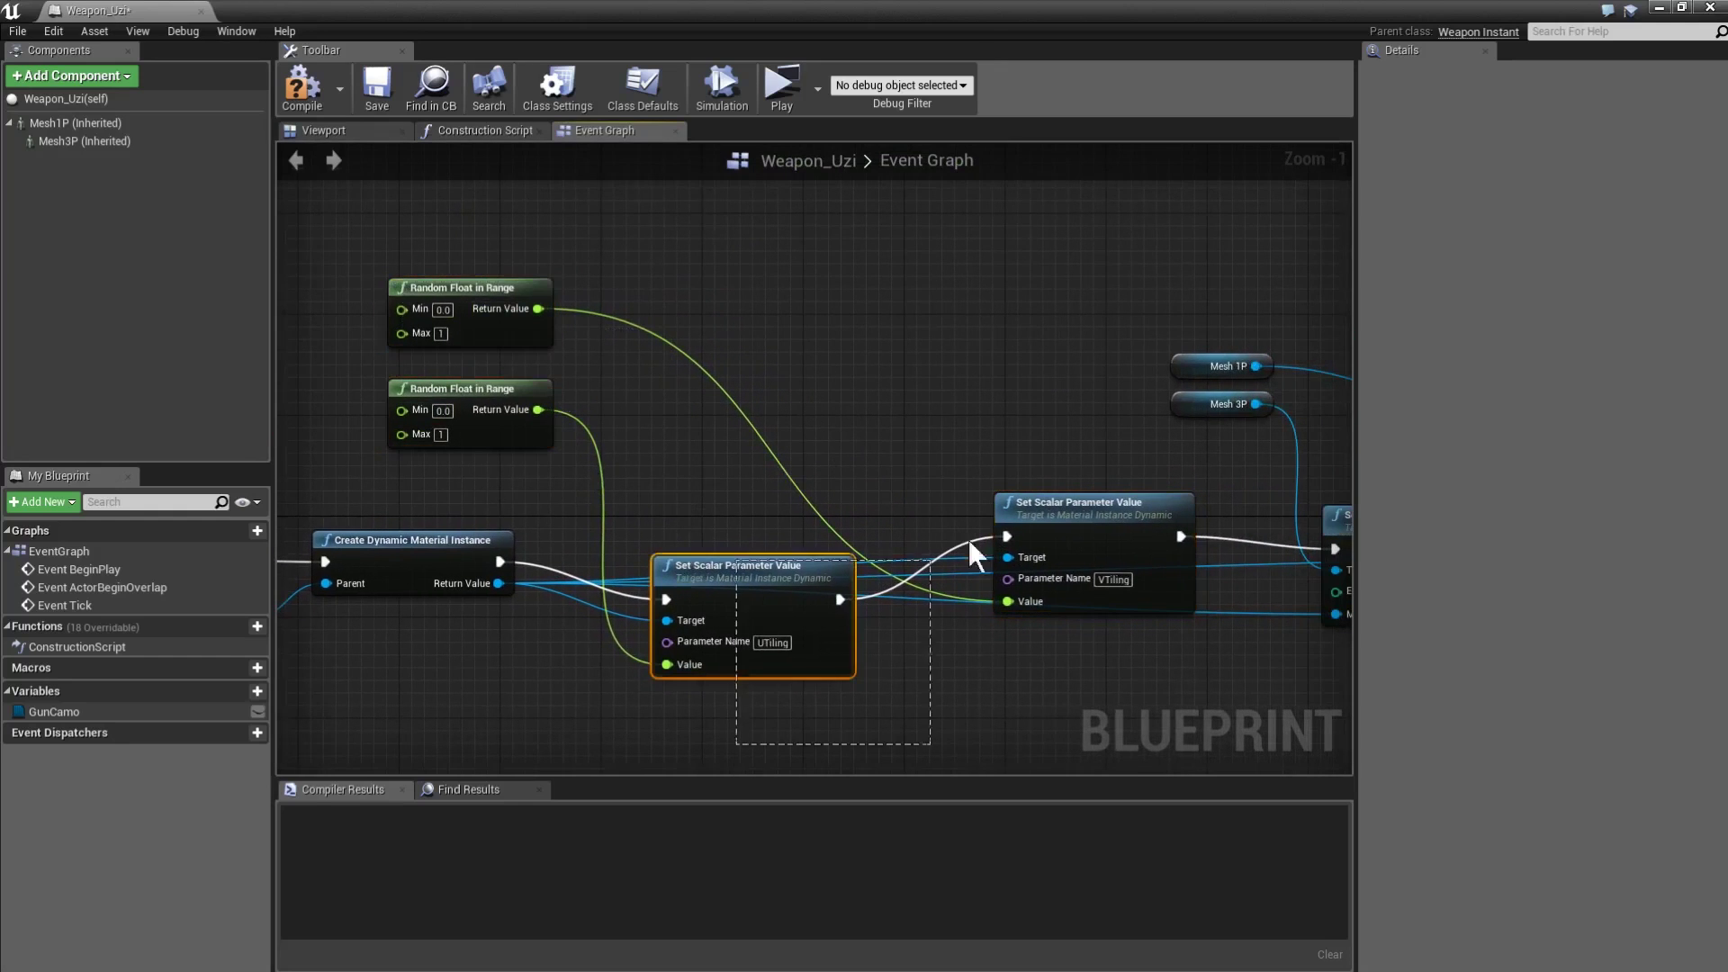
pyautogui.moveTo(1083, 550); pyautogui.dragTo(681, 446, button='right')
pyautogui.moveTo(1090, 608); pyautogui.dragTo(909, 279)
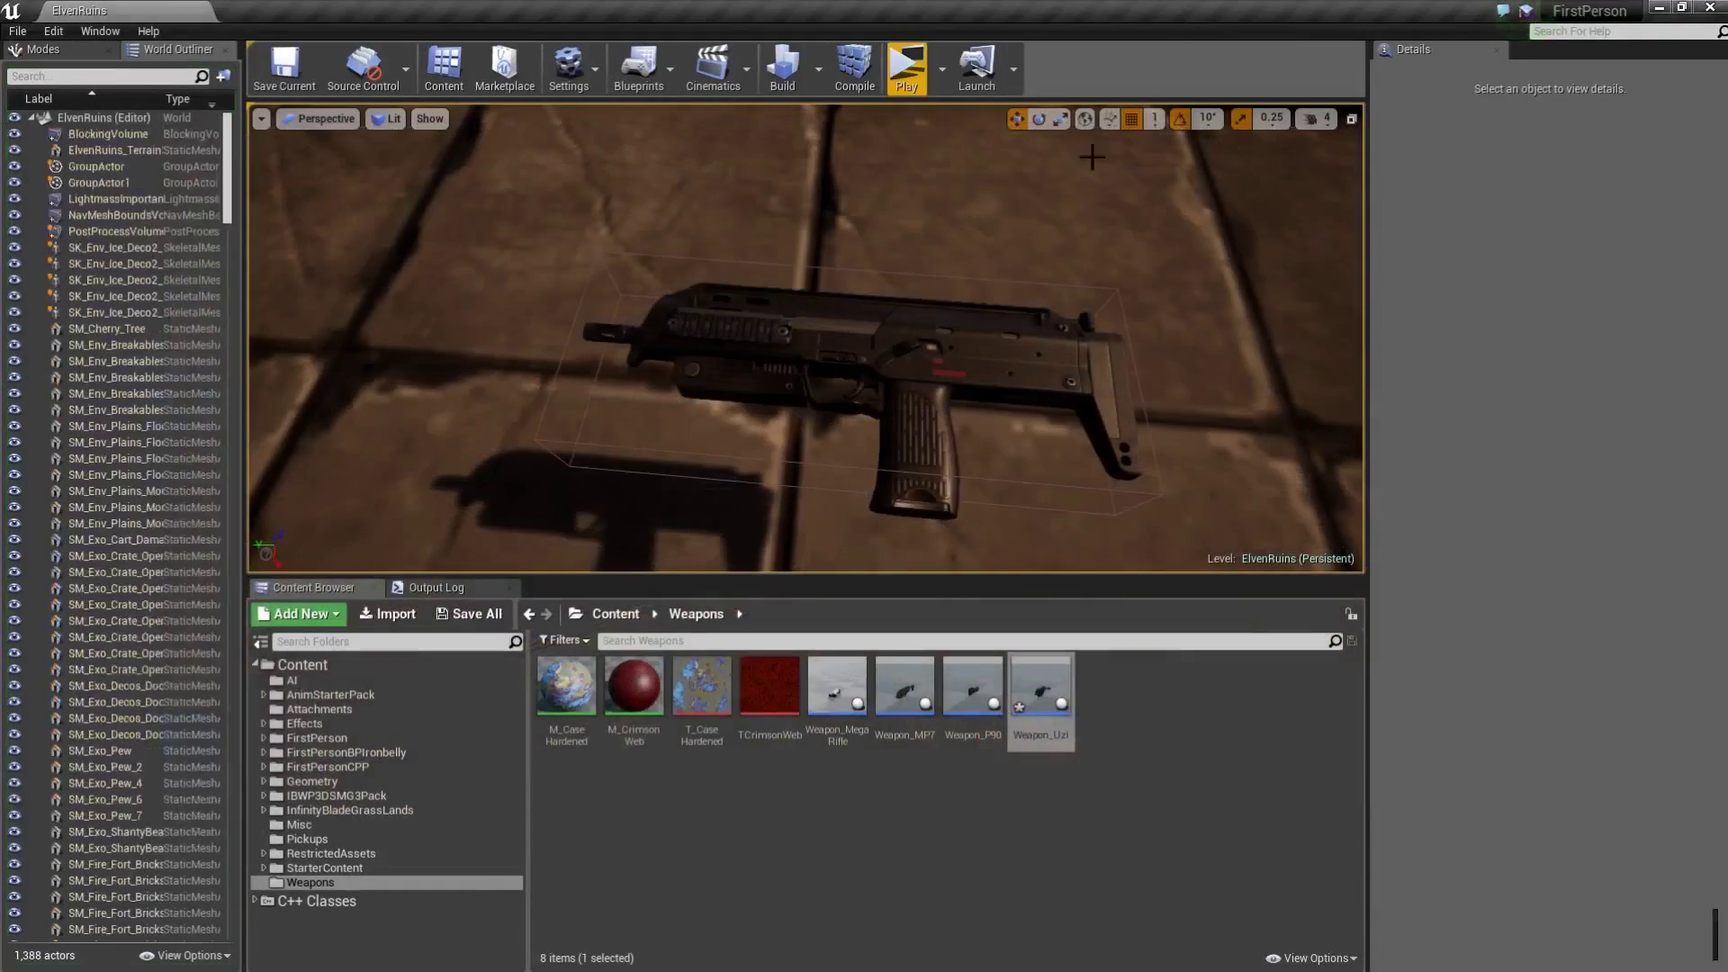
# Play the level four times, stopping each run with Esc, to compare the Micro-Uzi camo.
pyautogui.click(905, 72)
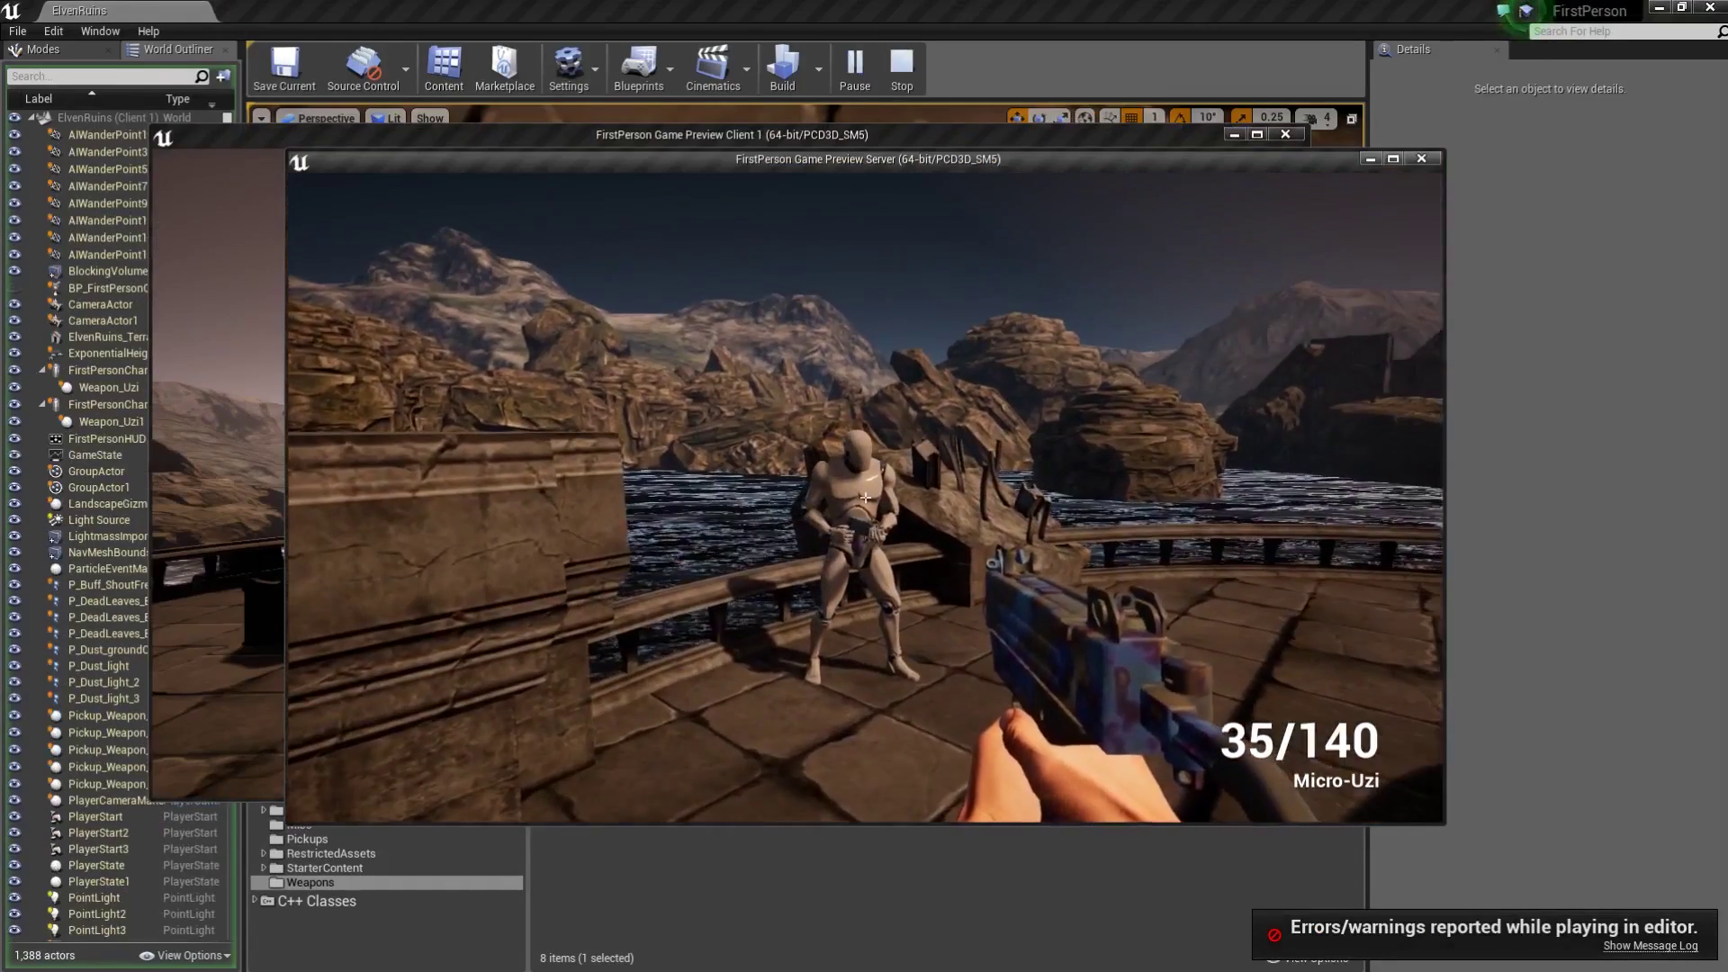
pyautogui.click(318, 125)
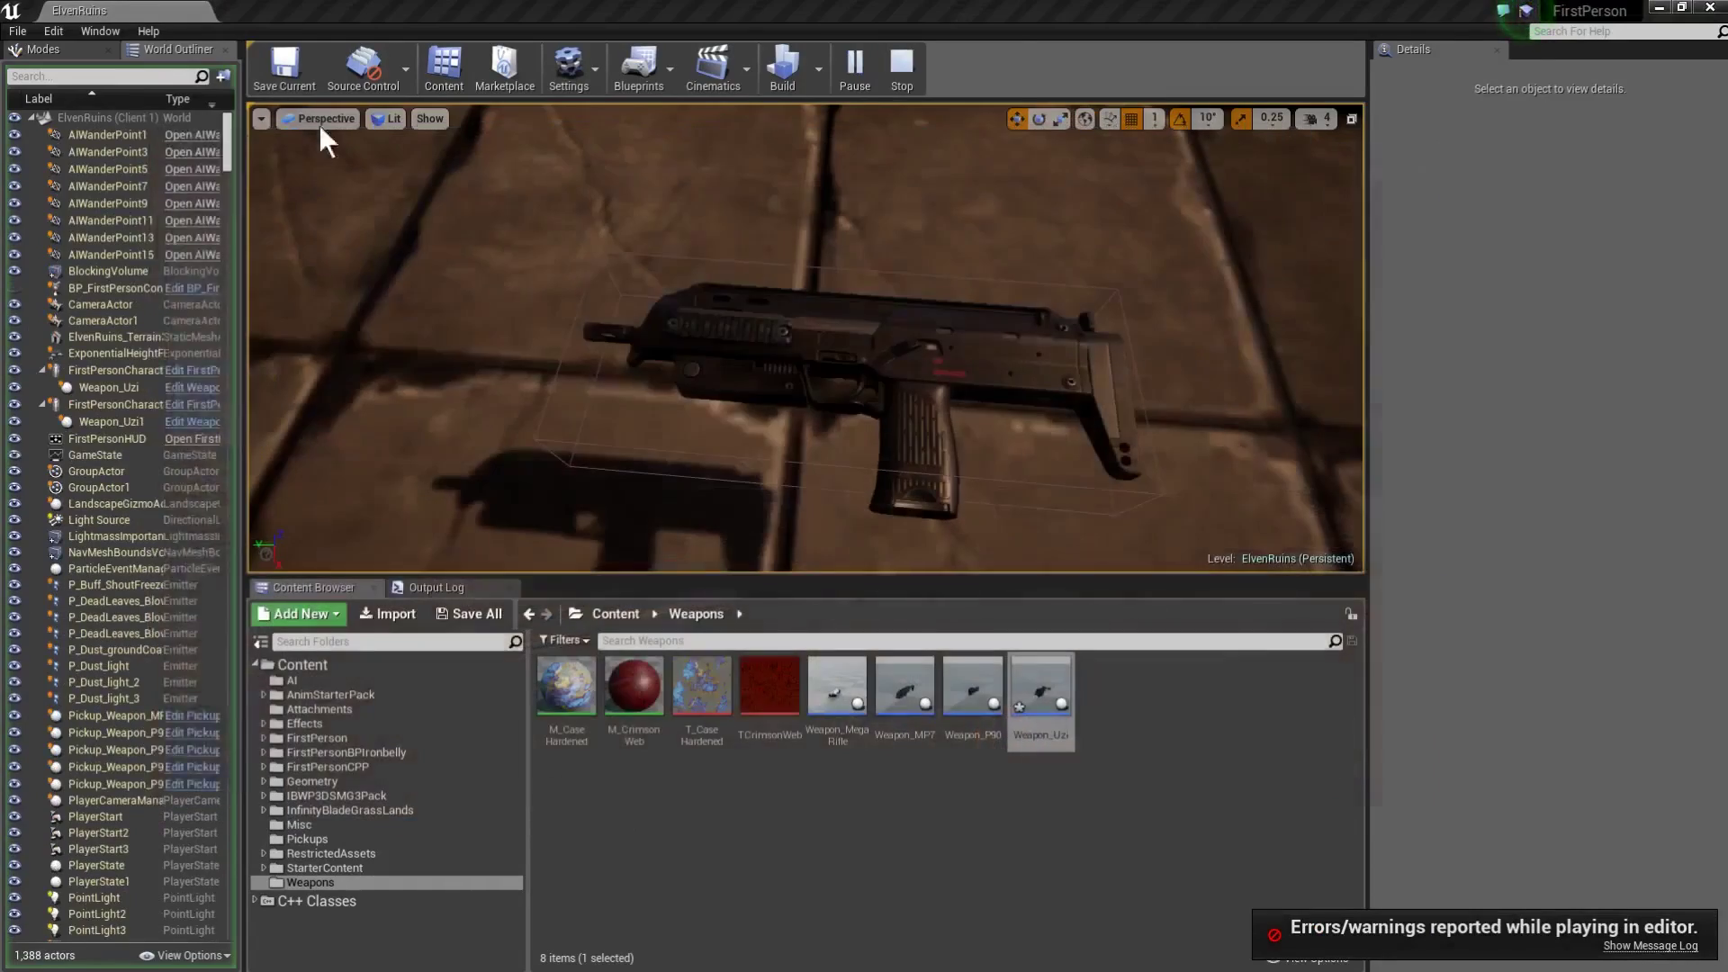
pyautogui.click(894, 70)
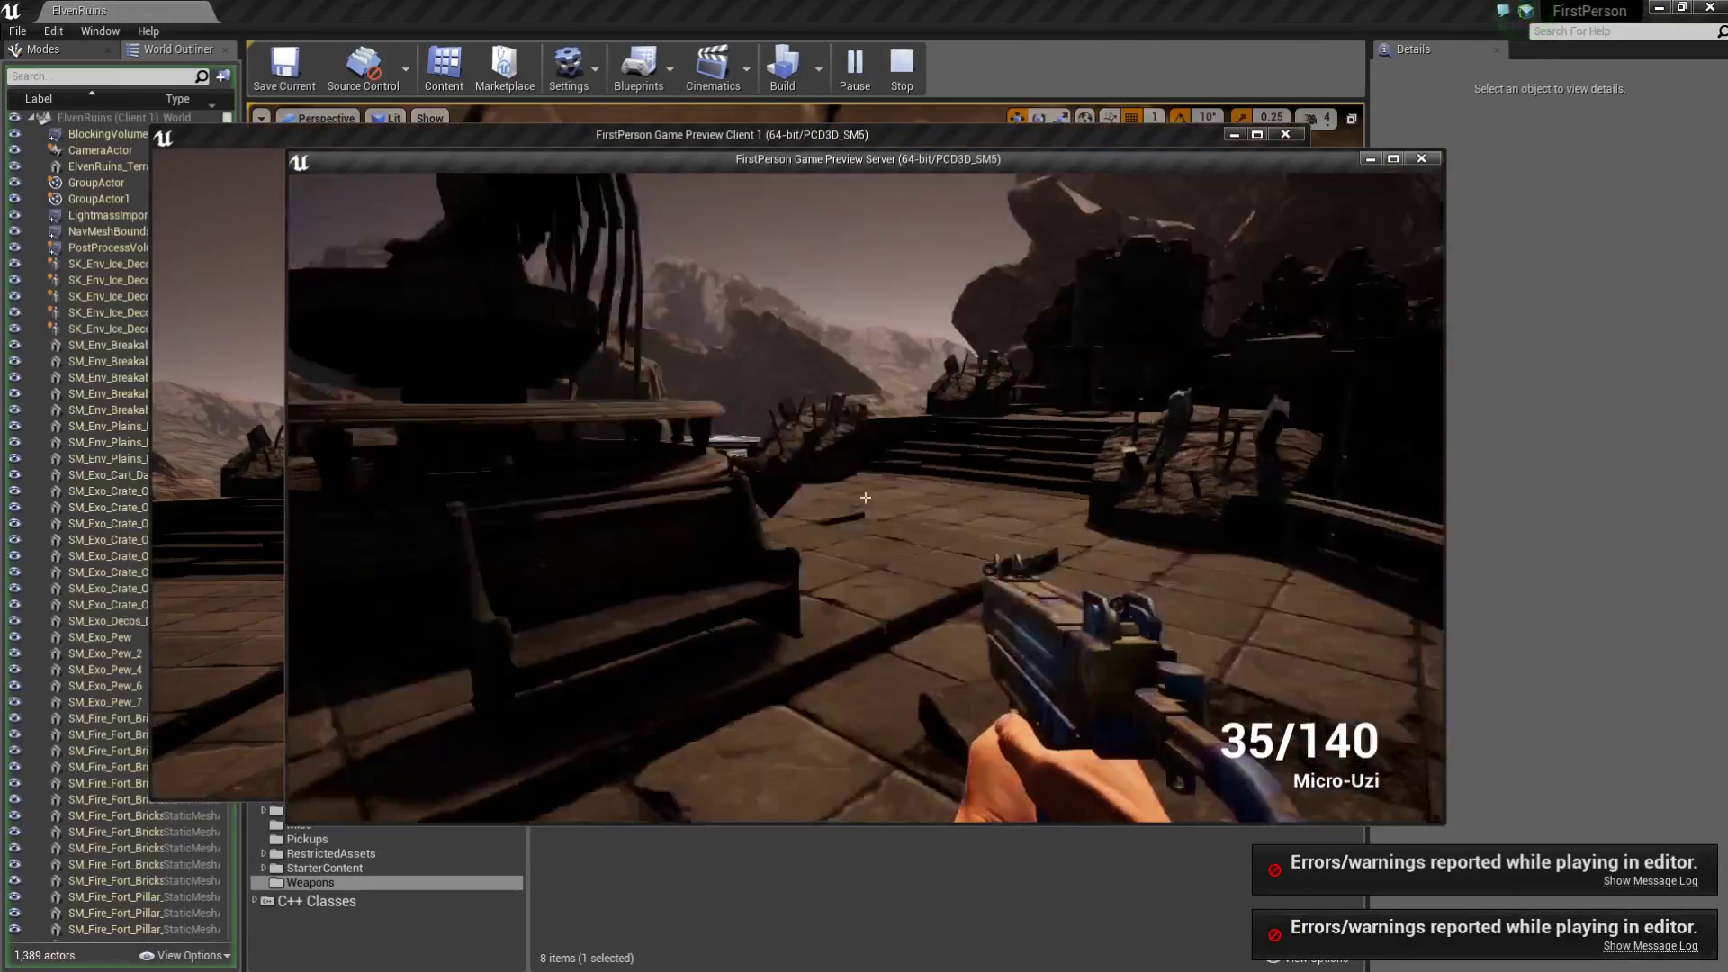
pyautogui.press('Escape')
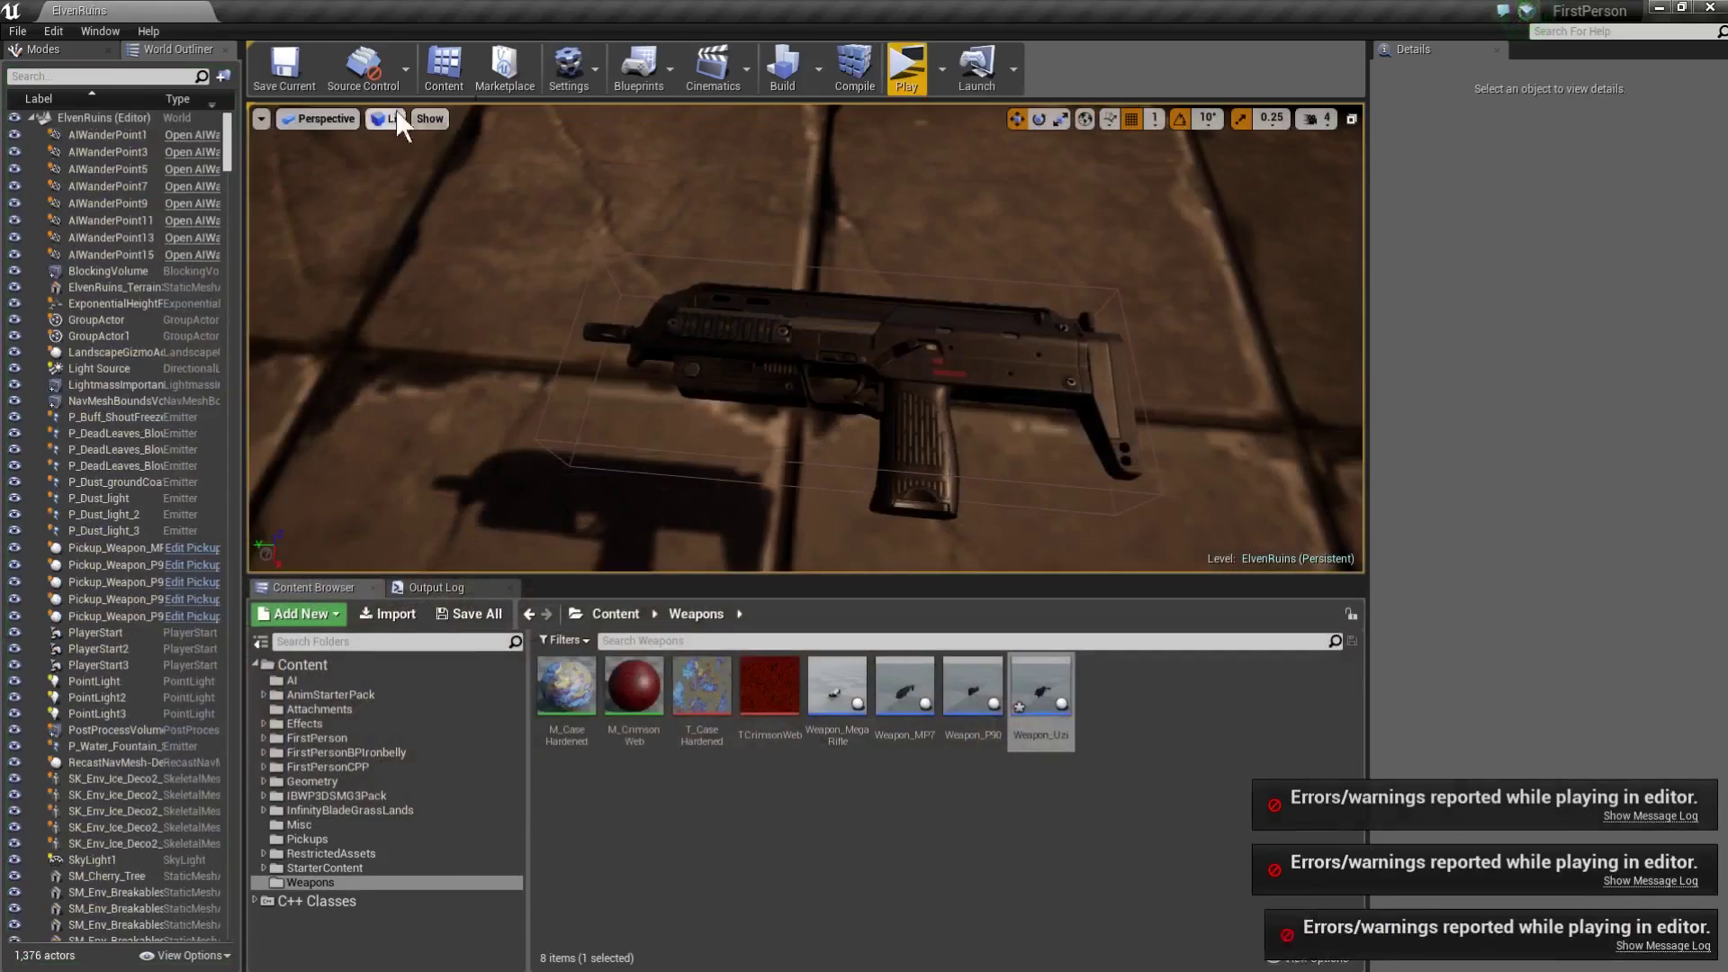
pyautogui.click(905, 80)
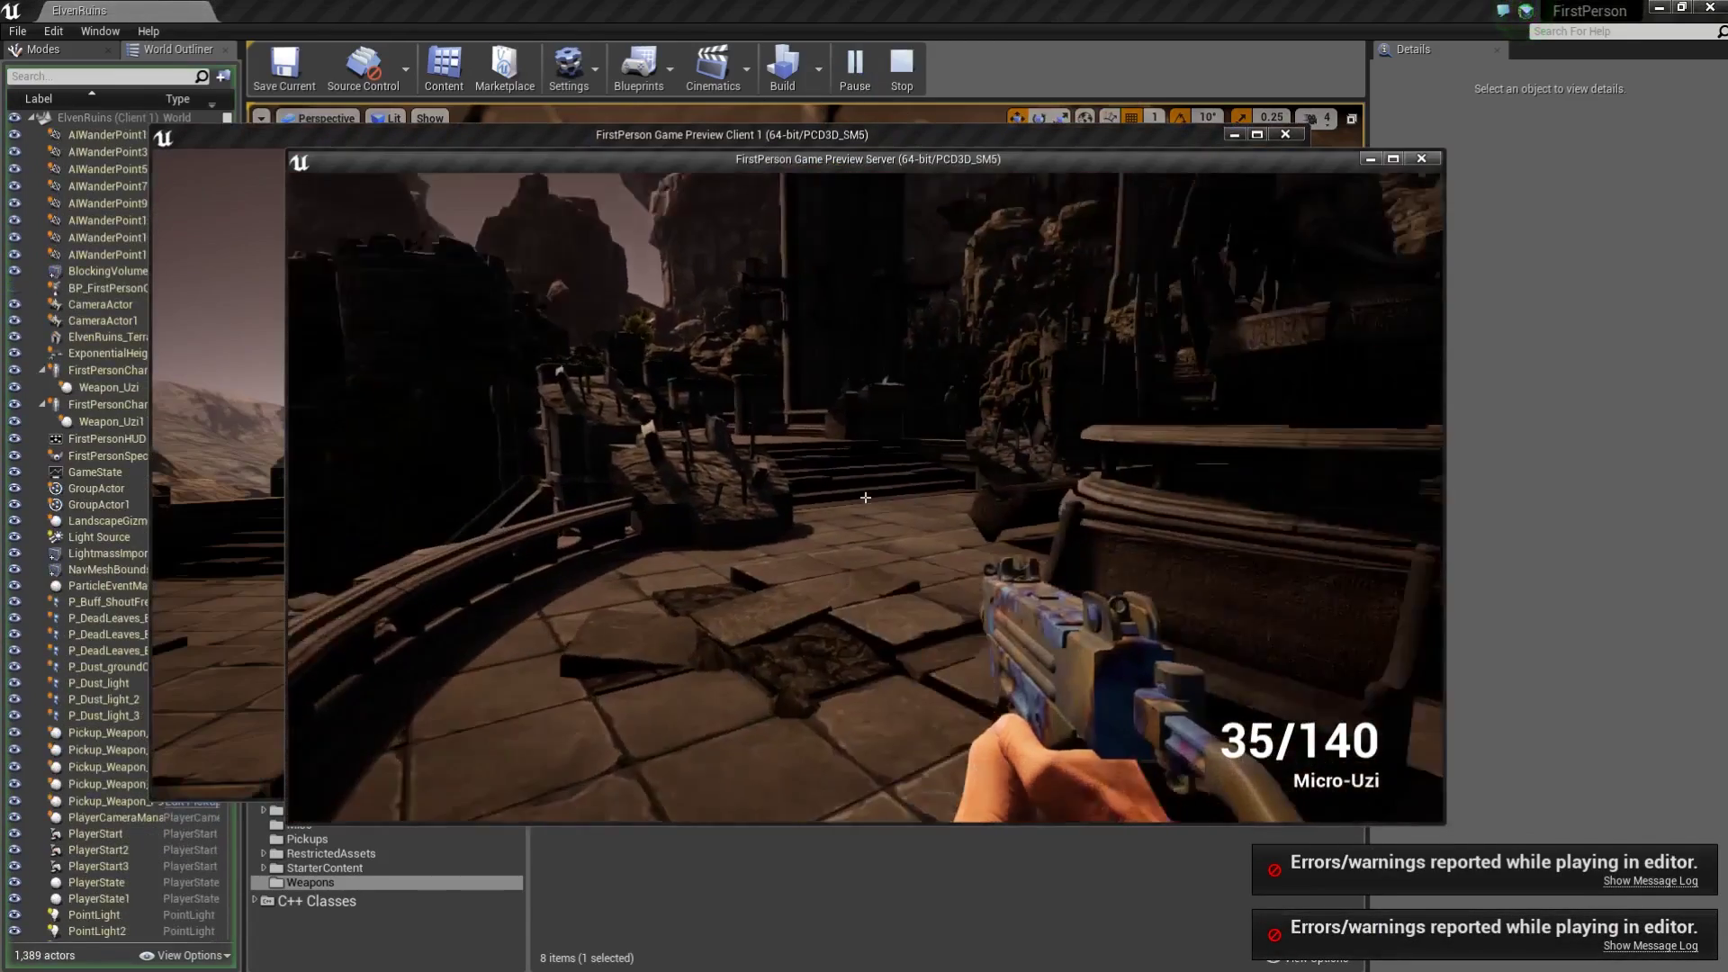
pyautogui.press('Escape')
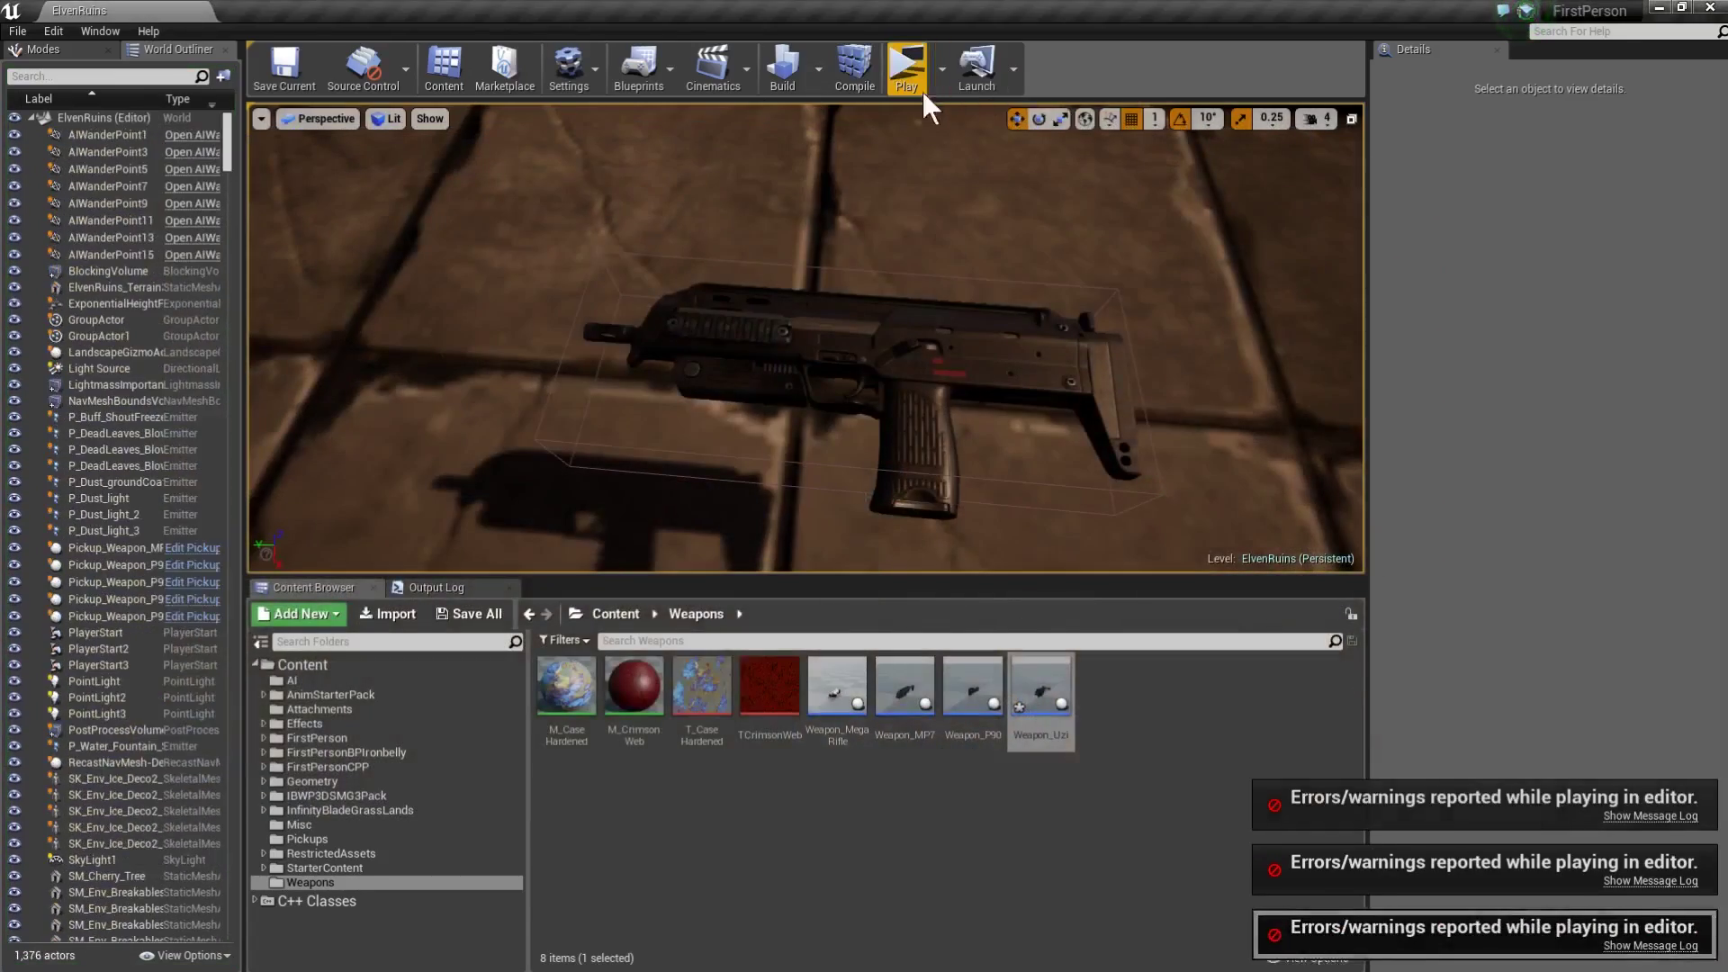
pyautogui.click(915, 89)
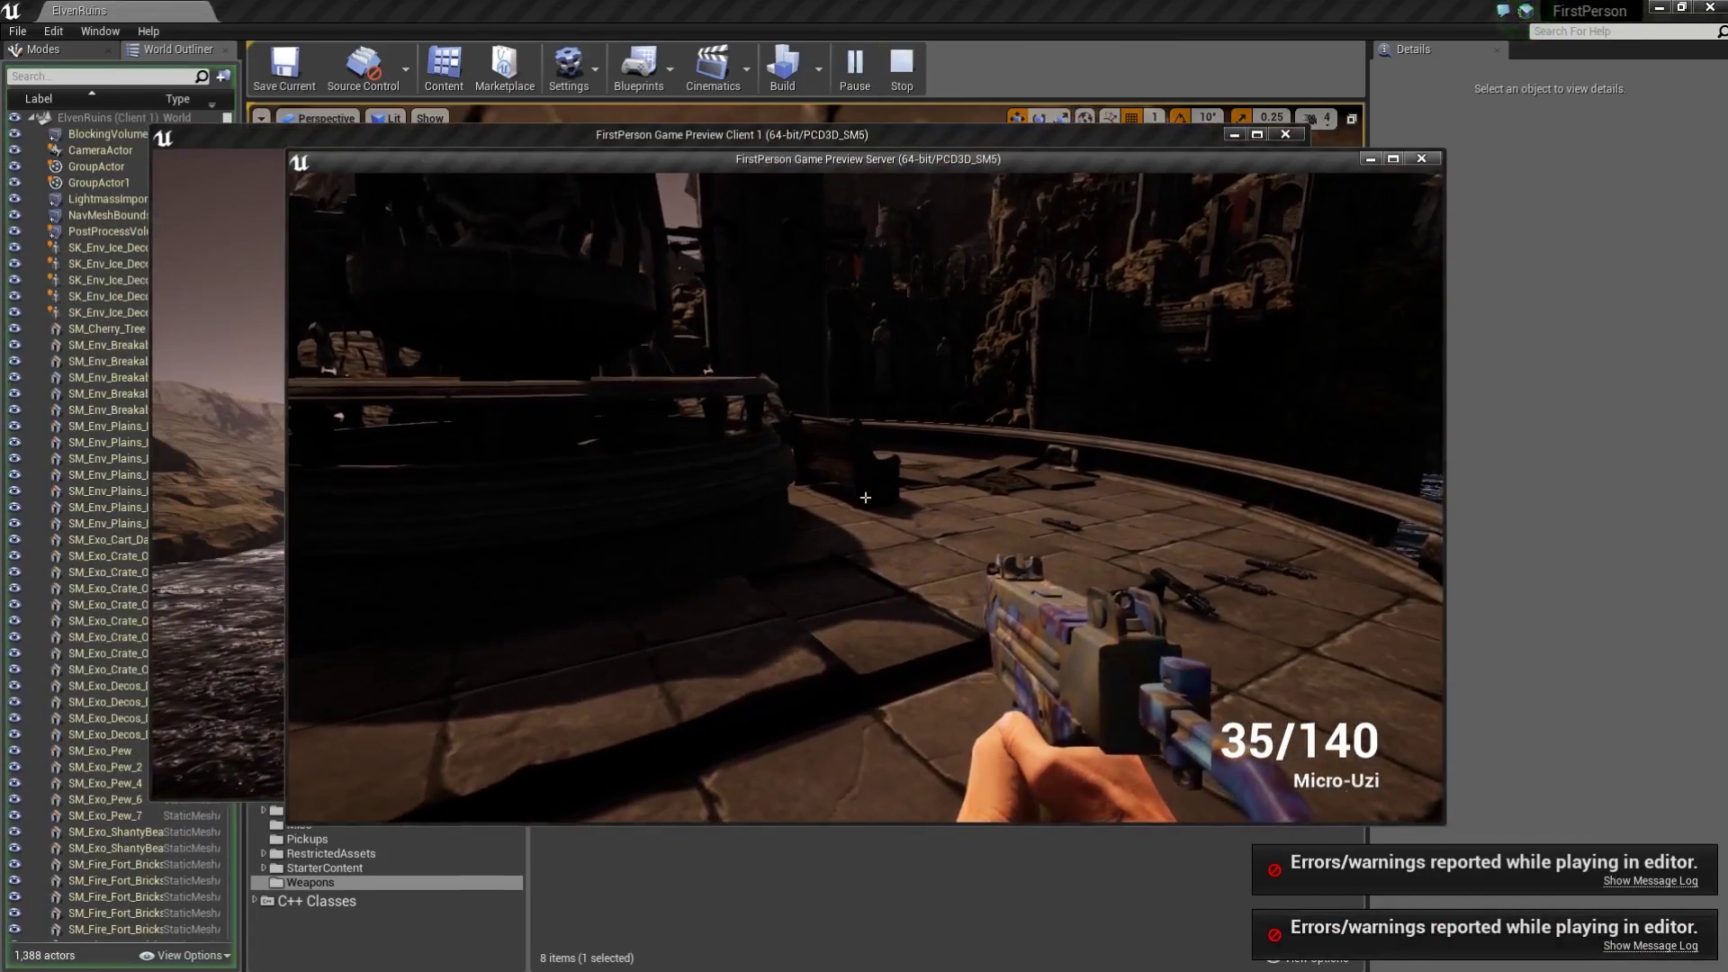
pyautogui.press('Escape')
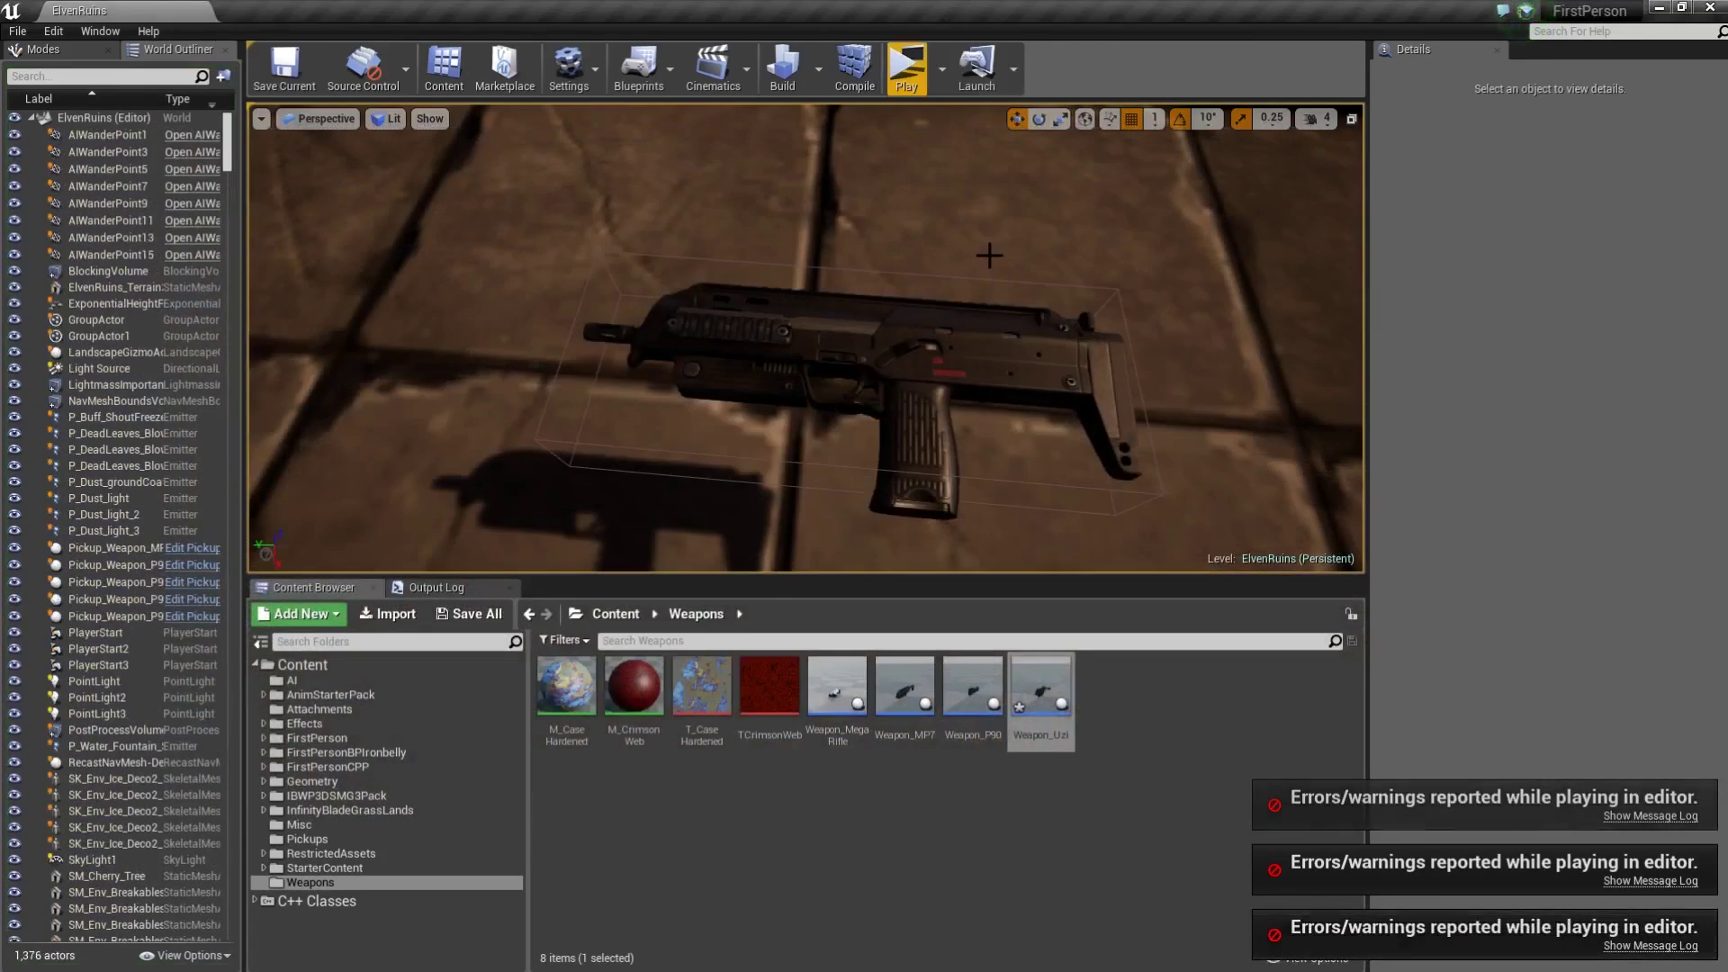
pyautogui.click(906, 70)
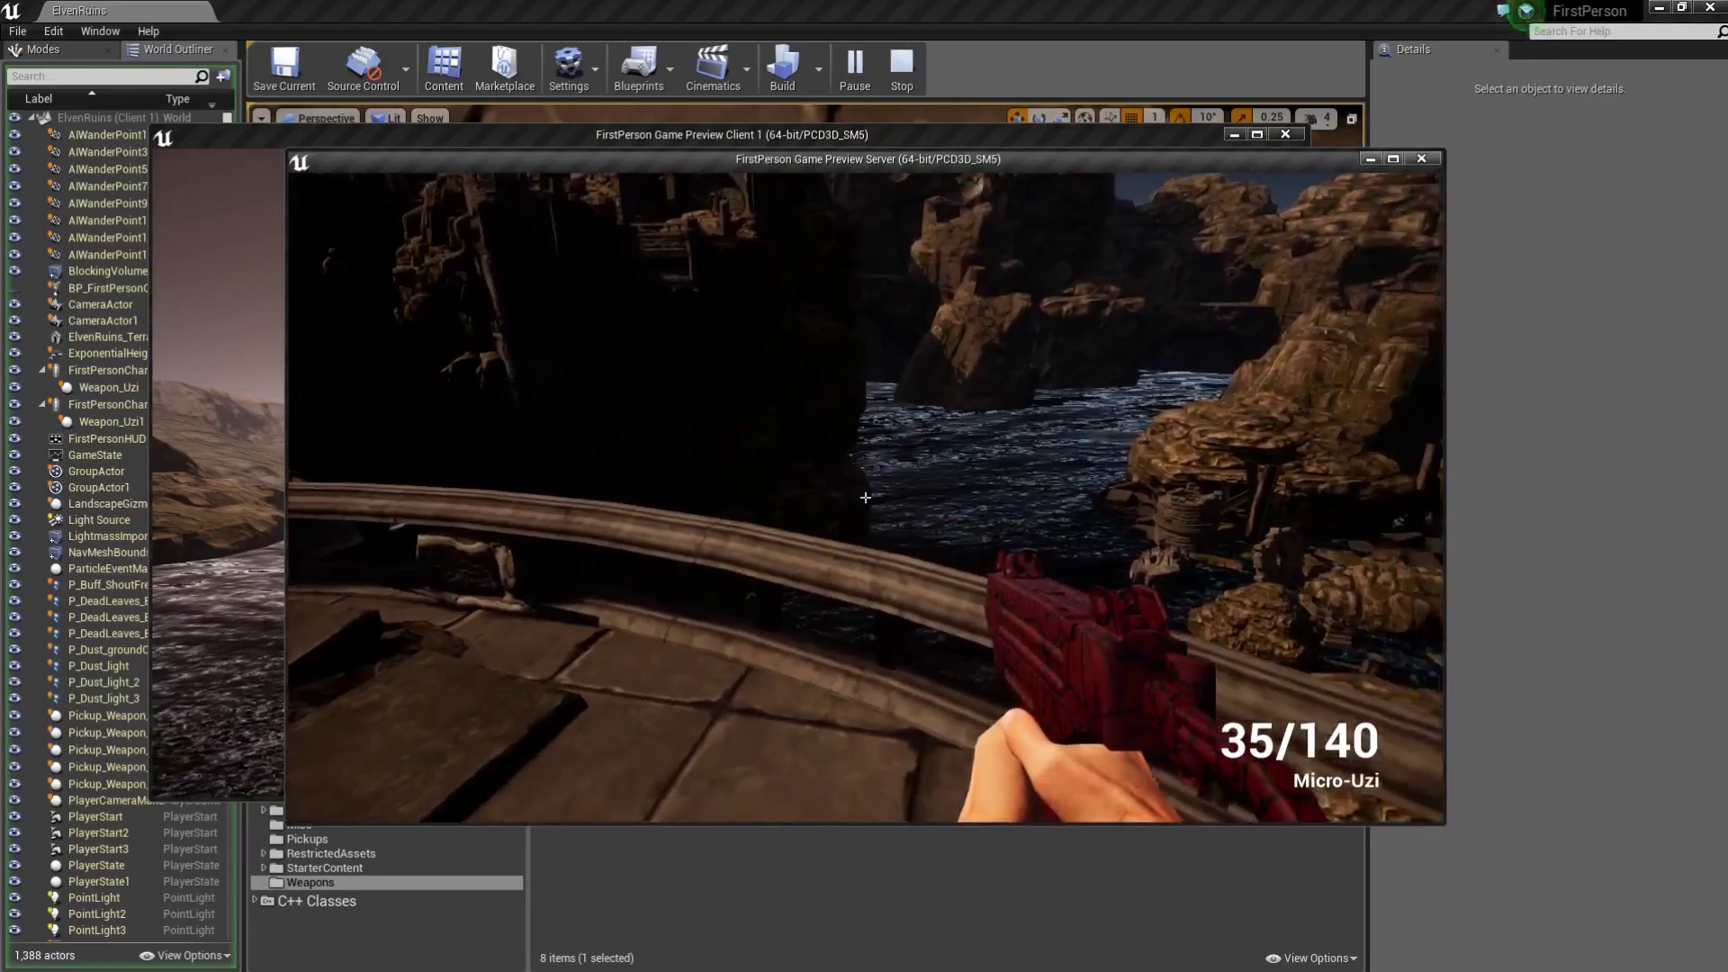
pyautogui.press('Escape')
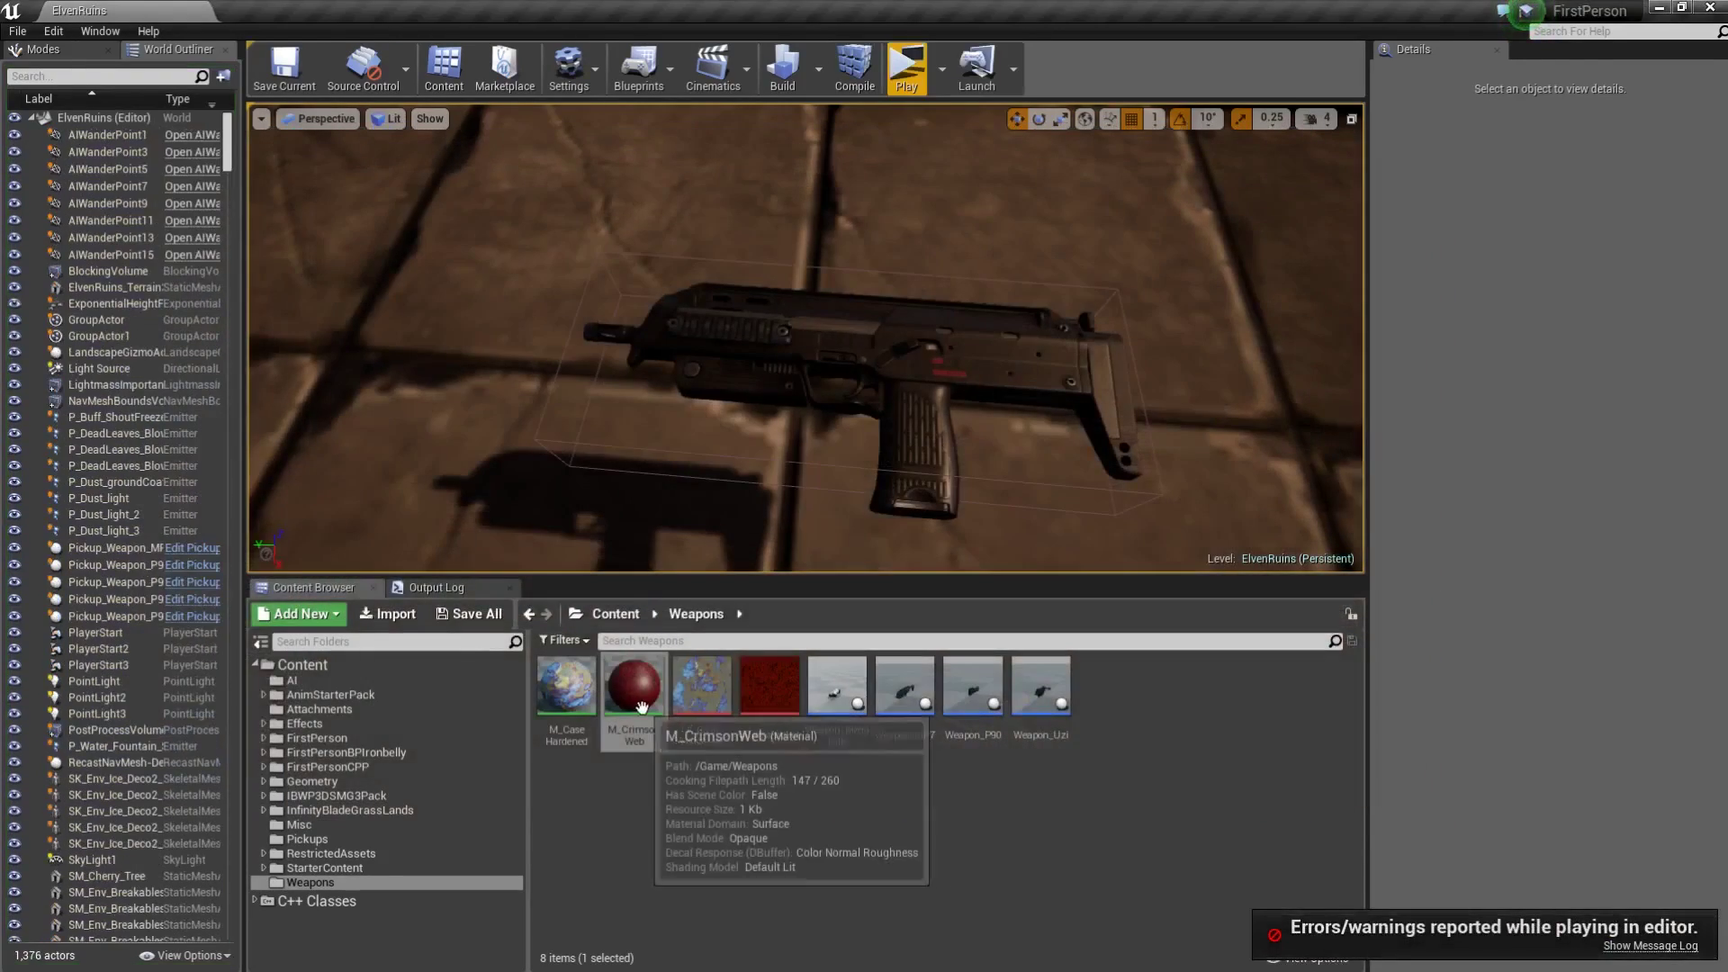
# Open M_CrimsonWeb and inspect its Panner node and material settings.
pyautogui.doubleClick(634, 689)
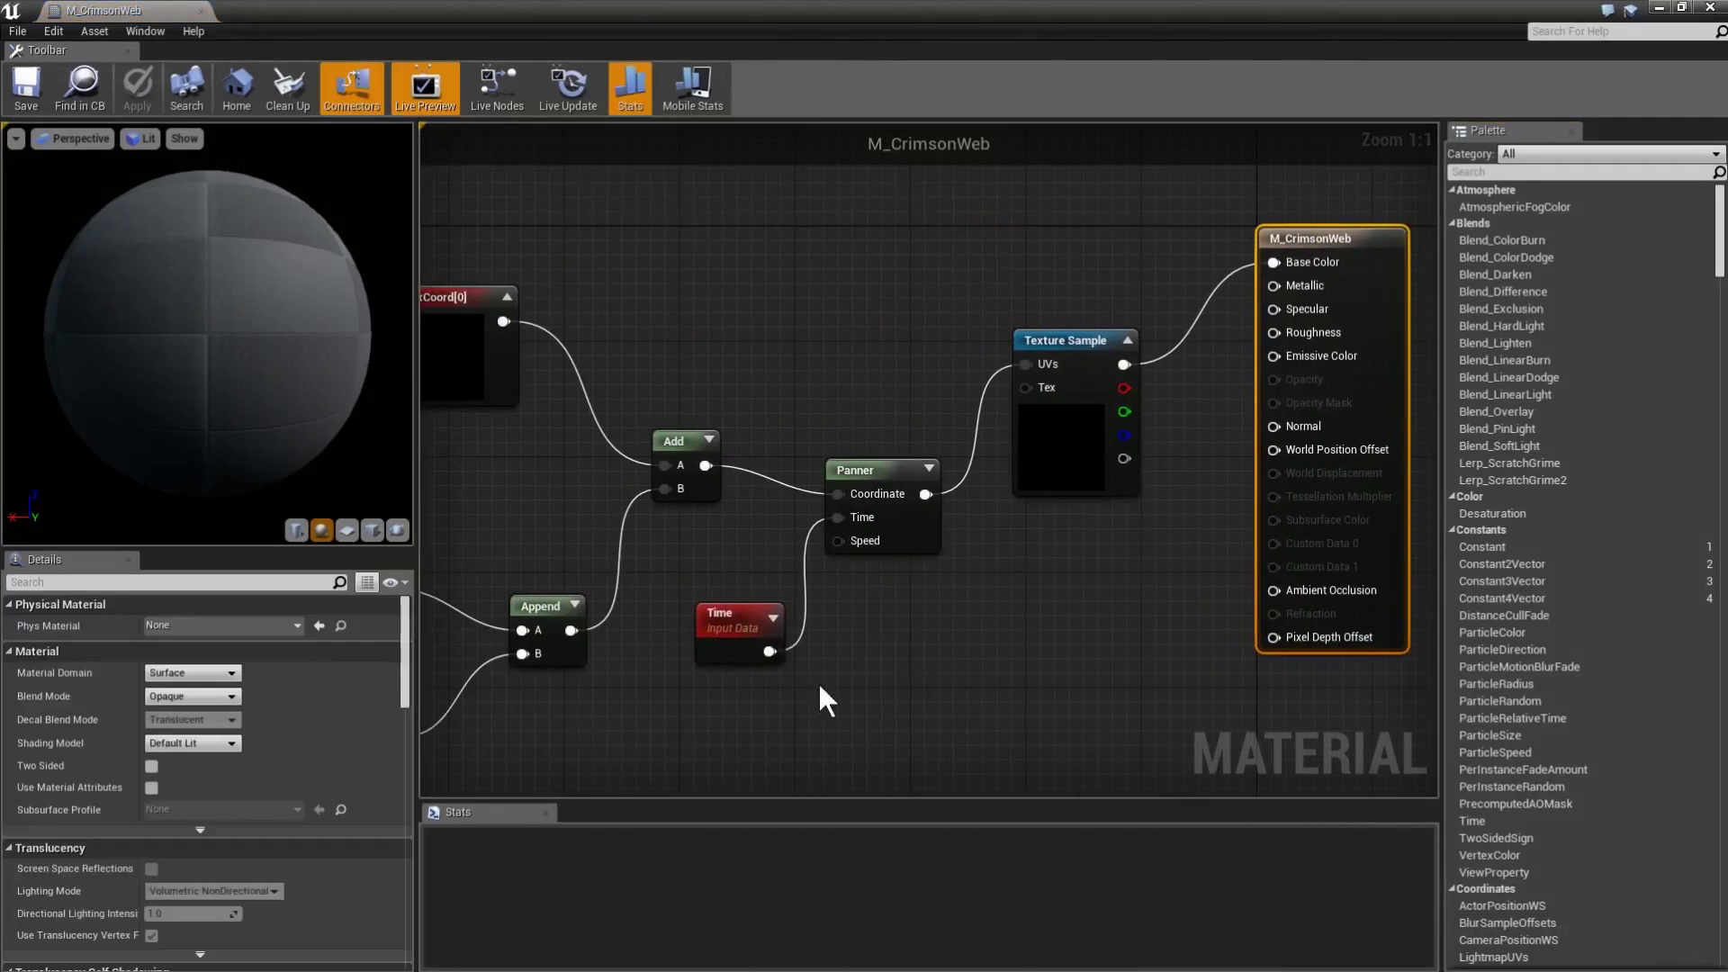
pyautogui.click(904, 538)
pyautogui.click(866, 610)
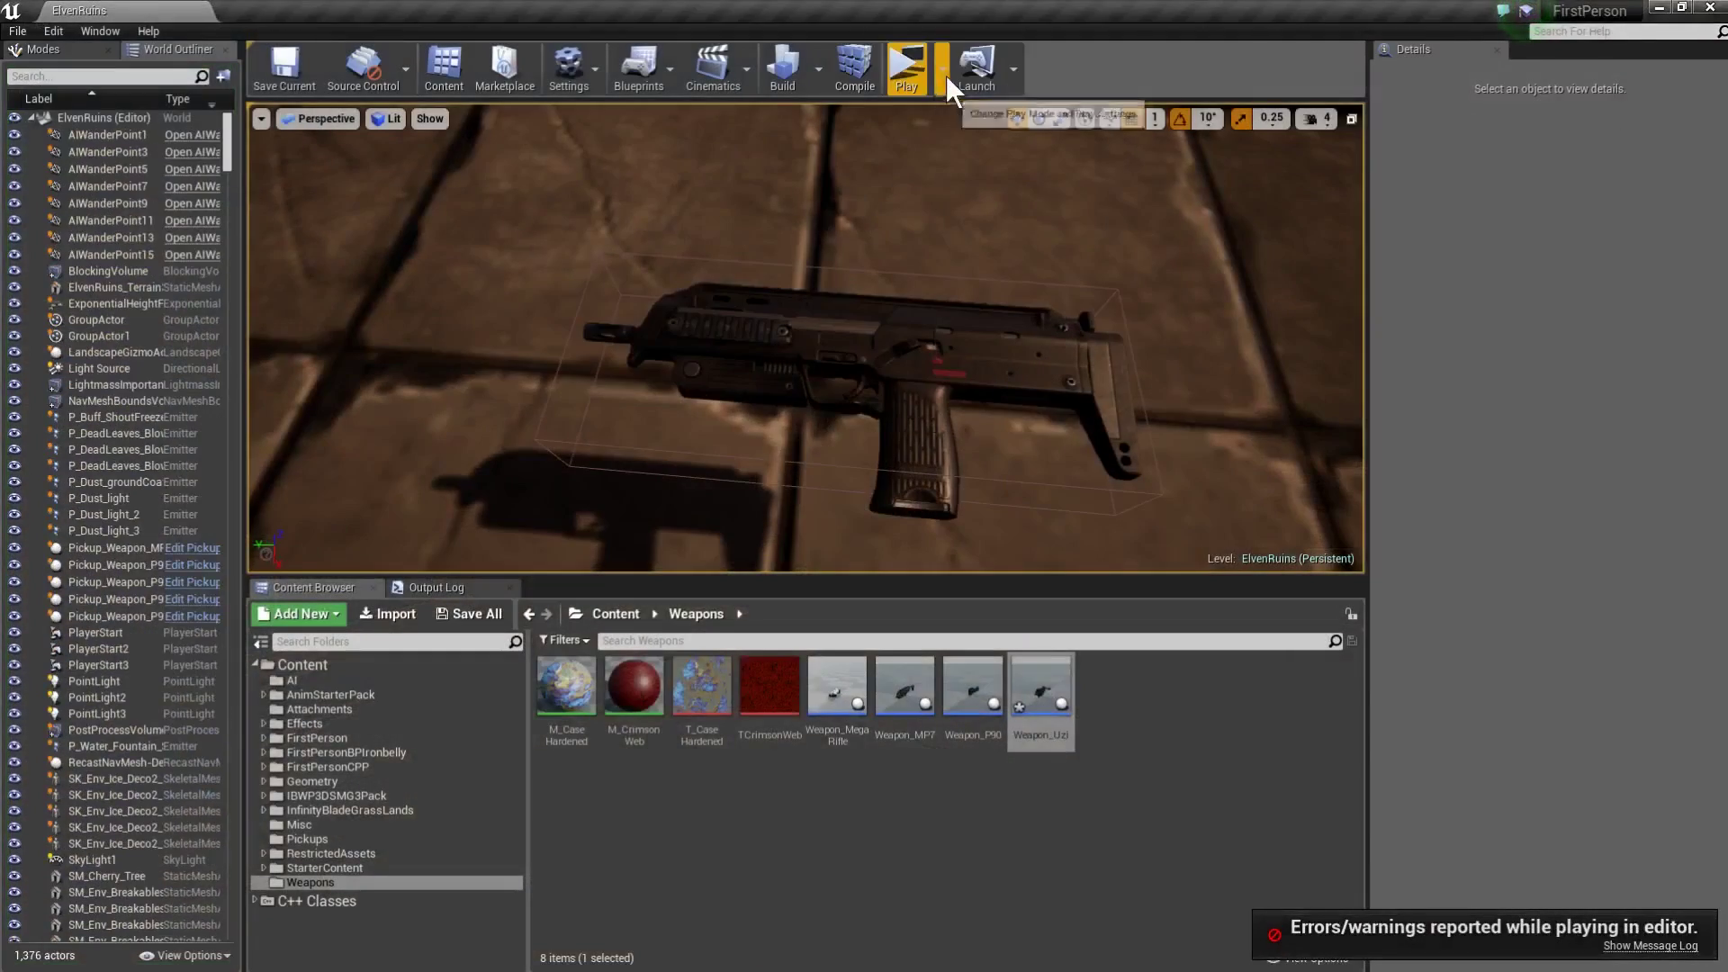
# Play with Number of Players set to 2 and walk forward in the server window.
pyautogui.click(941, 69)
pyautogui.click(1050, 373)
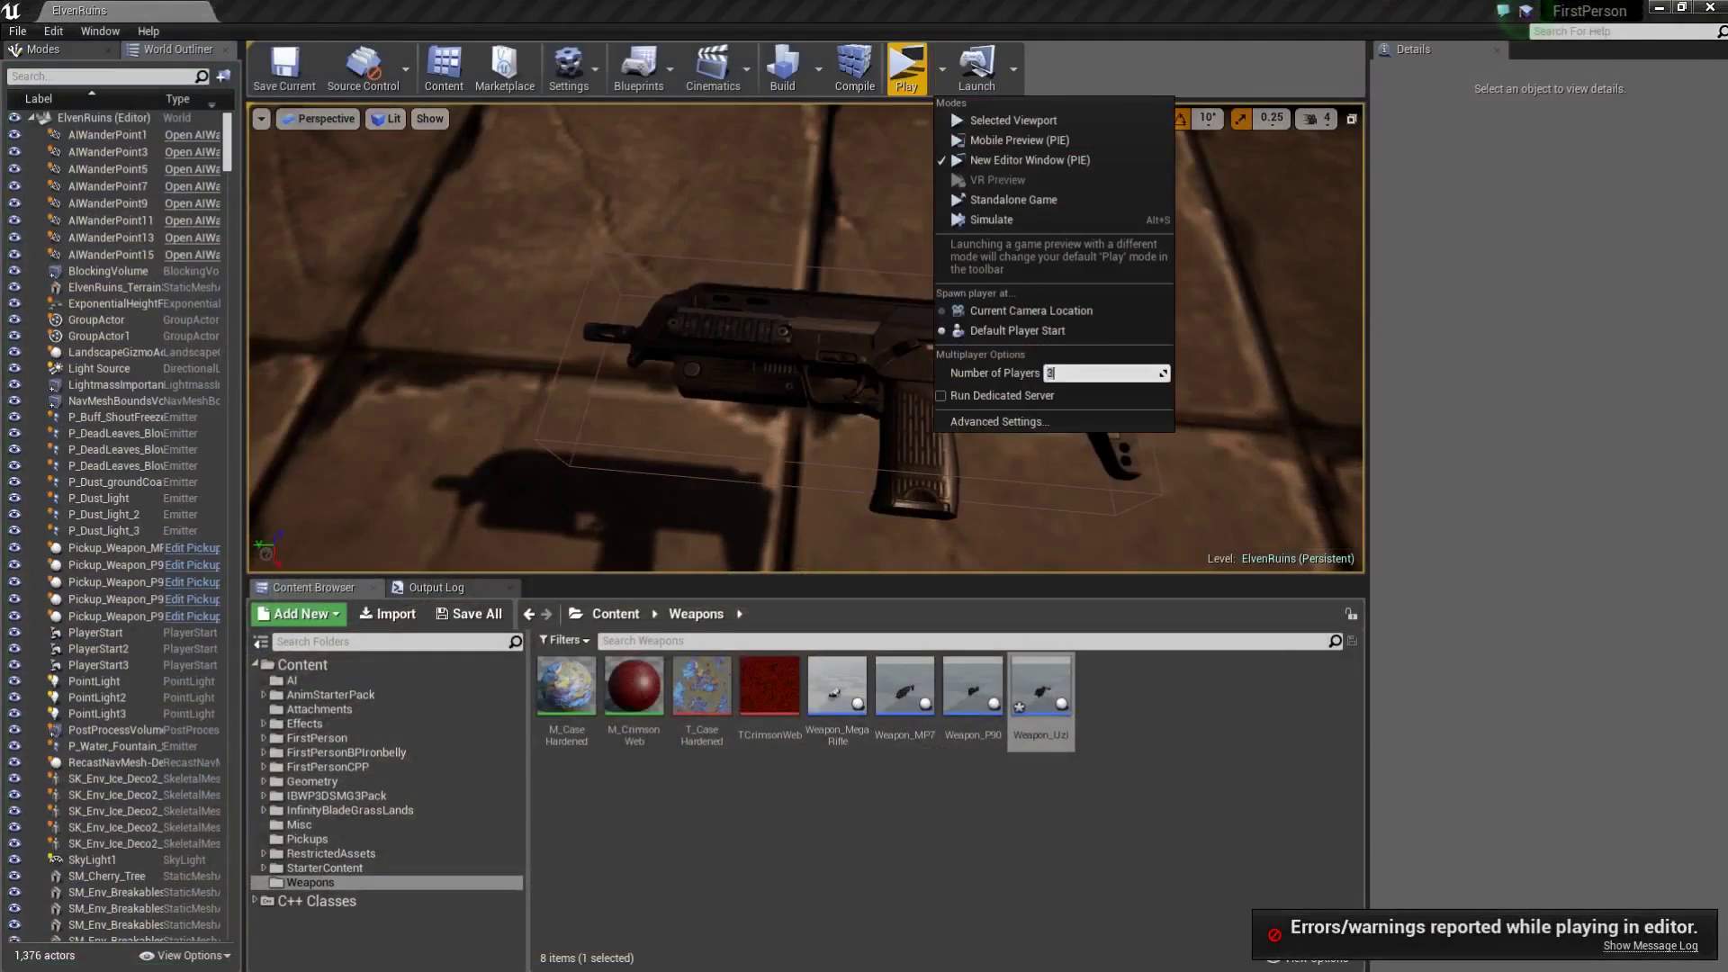
pyautogui.write('2')
pyautogui.click(900, 72)
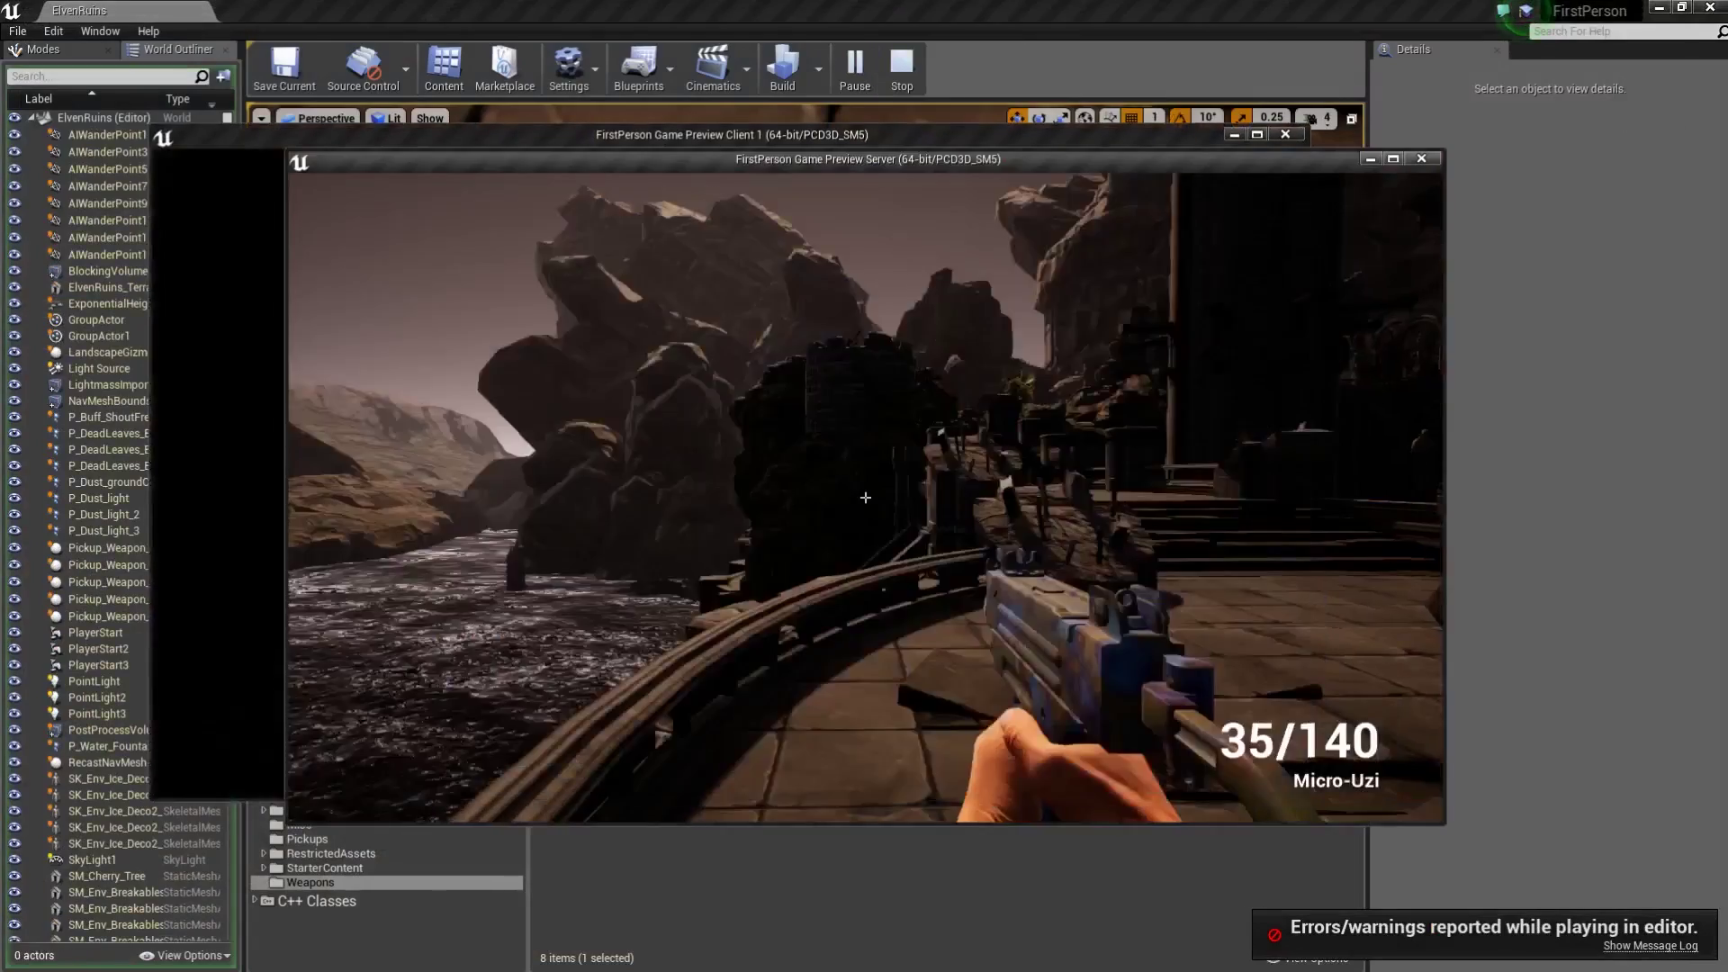
pyautogui.press('w')
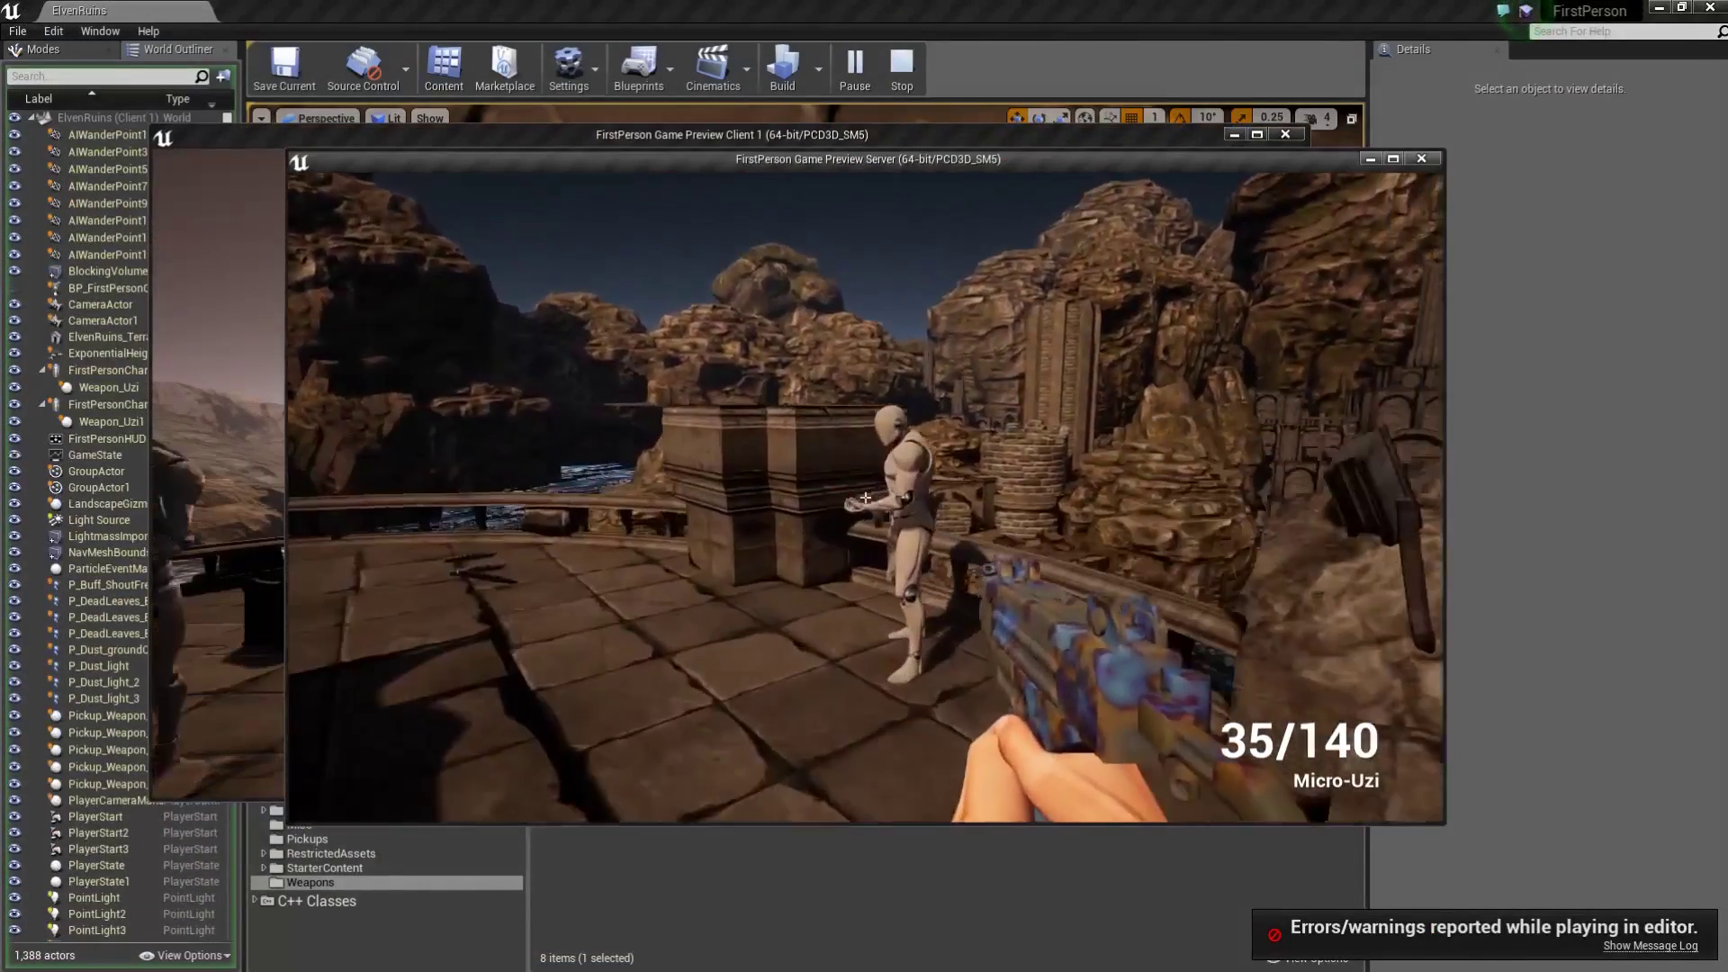